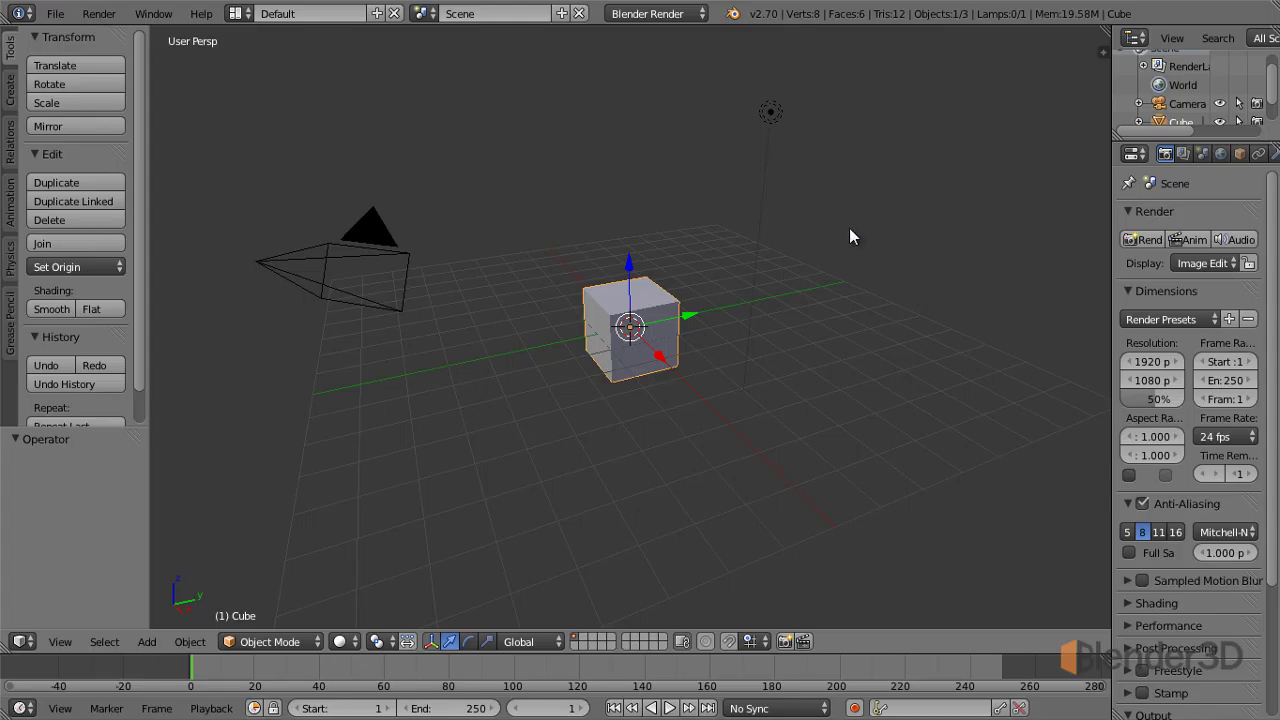
- Widen the outliner and properties column, and lengthen the outliner until Camera, Cube and Lamp show
{"action": "left_click", "coordinate": [1135, 155]}
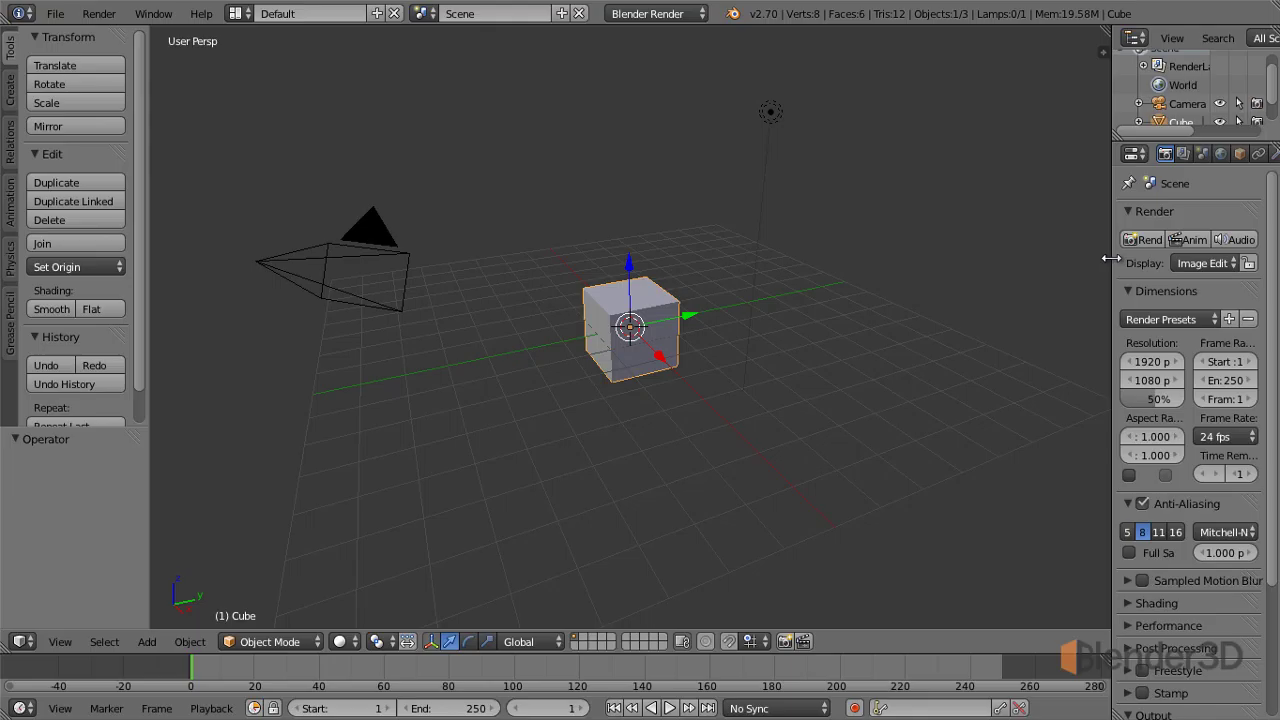
{"action": "left_click_drag", "start_coordinate": [1110, 258], "coordinate": [940, 258]}
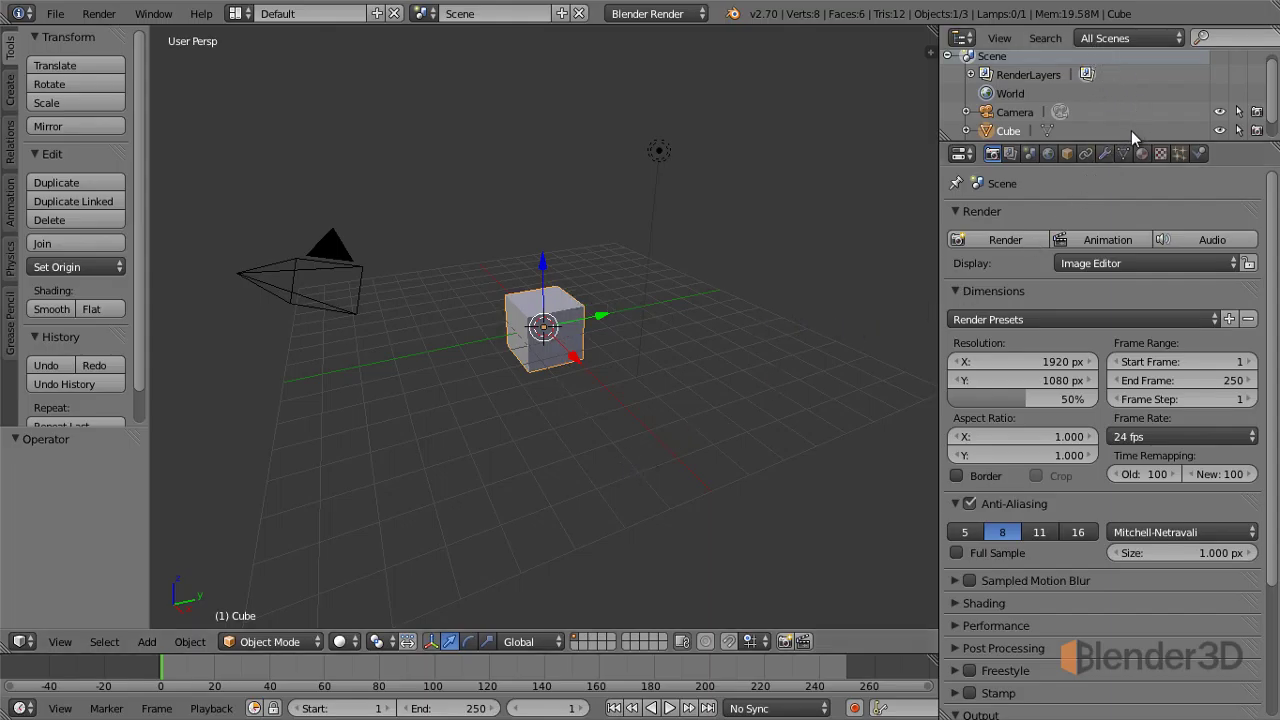
{"action": "mouse_move", "coordinate": [1132, 143]}
{"action": "left_mouse_down"}
{"action": "mouse_move", "coordinate": [1150, 340]}
{"action": "mouse_move", "coordinate": [1150, 271]}
{"action": "left_mouse_up"}
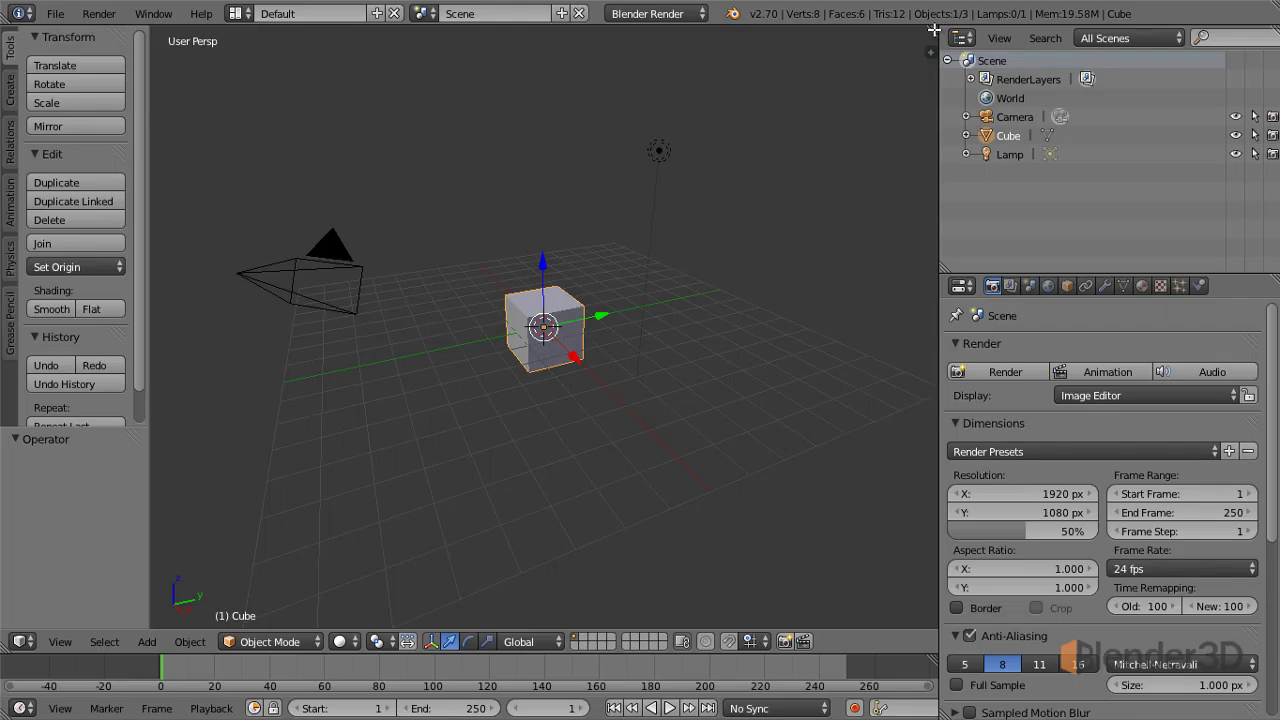
- Split the 3D view side by side, split the properties area, and make its upper part a UV/Image Editor
{"action": "left_click_drag", "start_coordinate": [934, 30], "coordinate": [468, 107]}
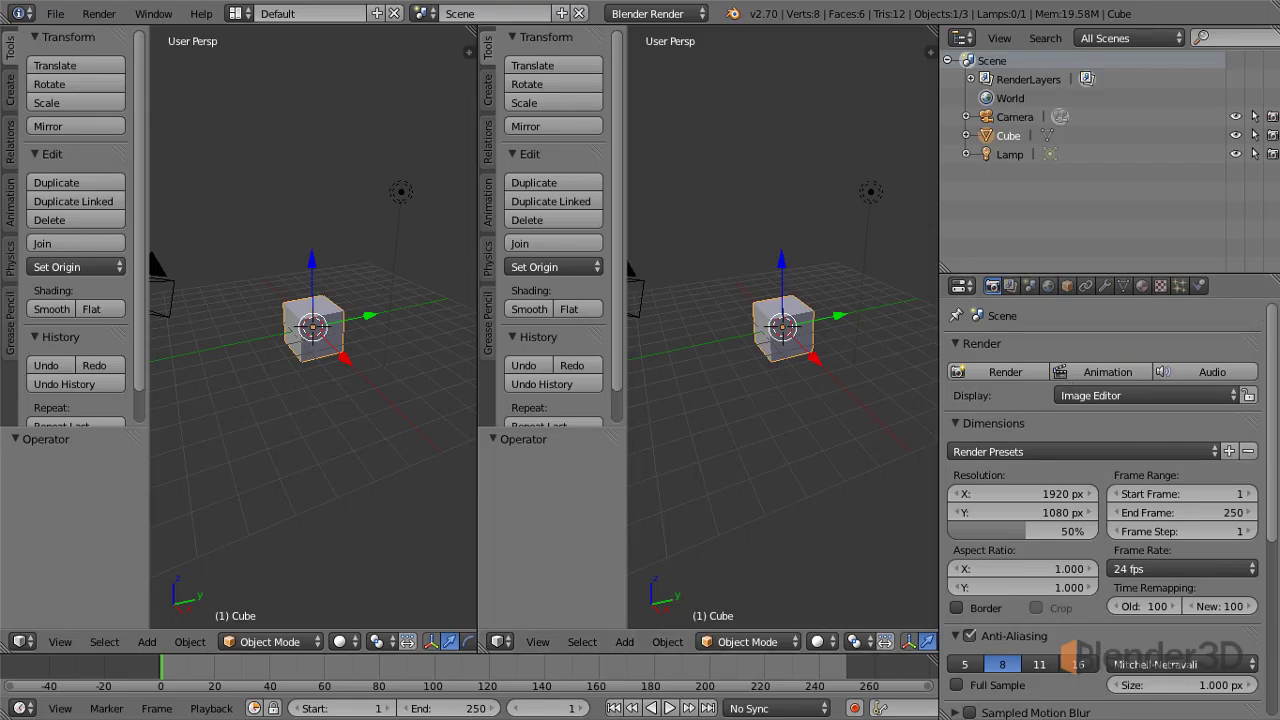
{"action": "left_click_drag", "start_coordinate": [1276, 279], "coordinate": [1276, 505]}
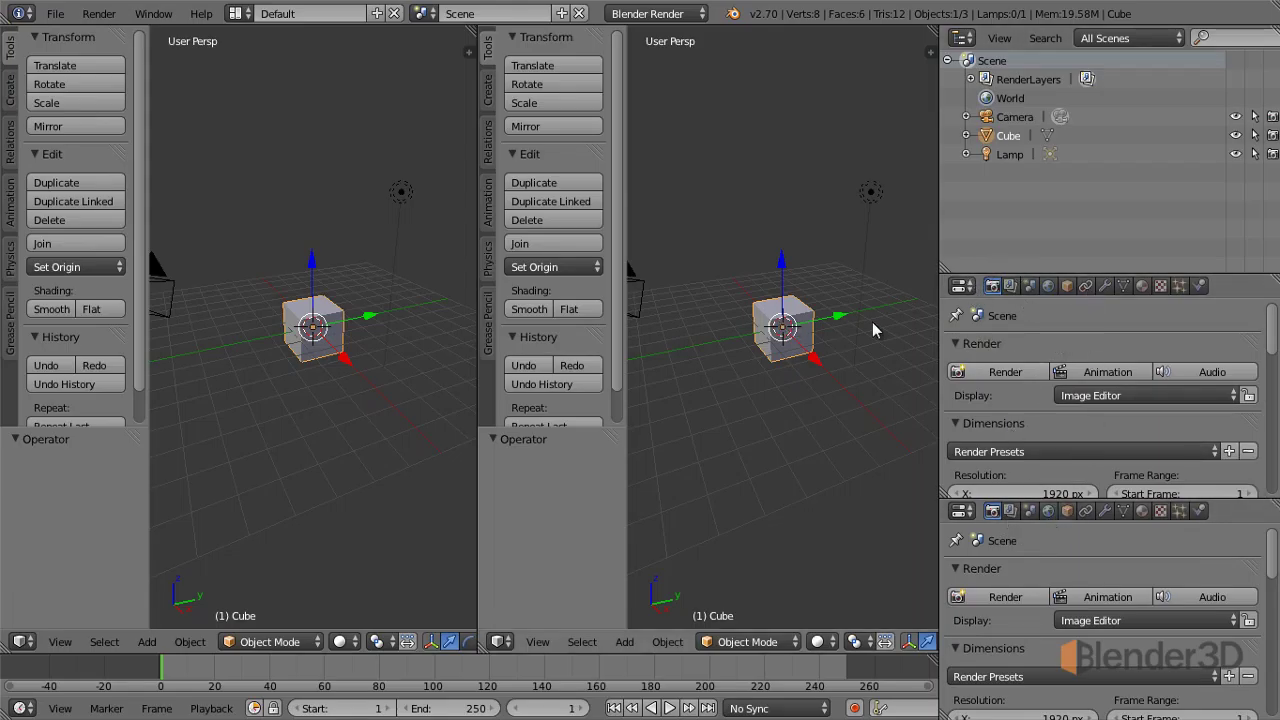
{"action": "left_click", "coordinate": [968, 287]}
{"action": "left_click", "coordinate": [1012, 435]}
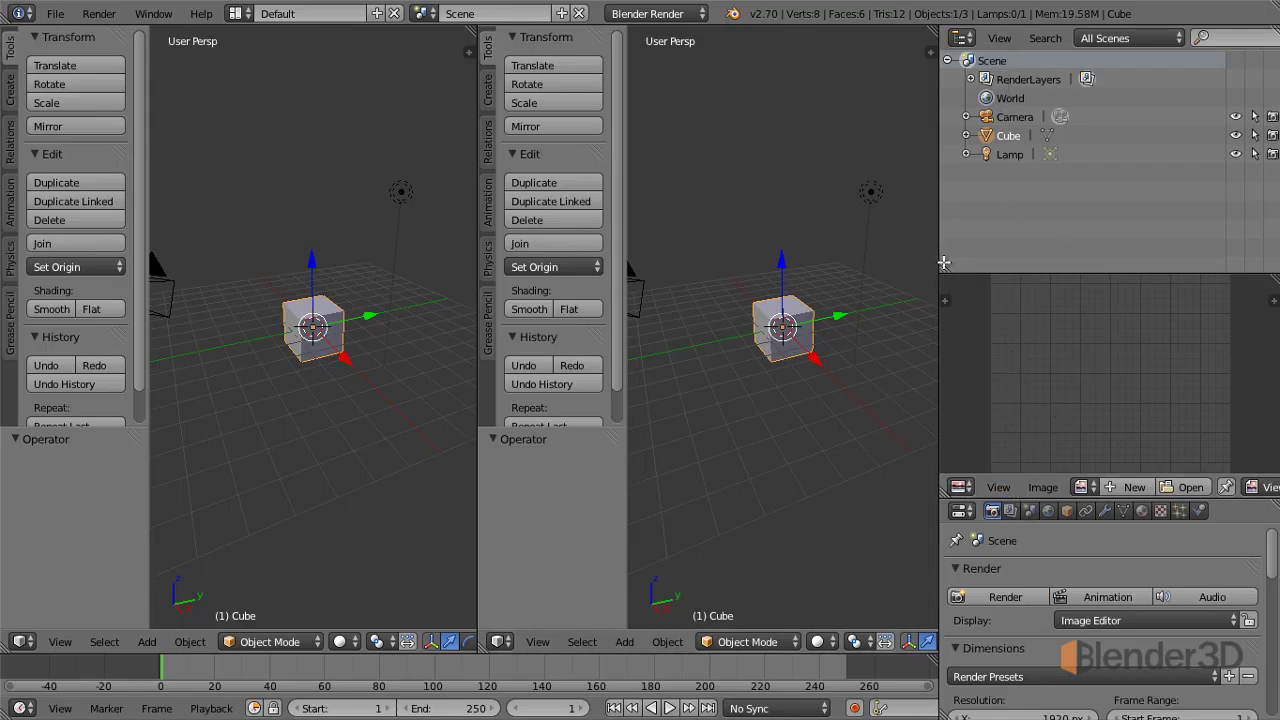
- Join the image editor into the outliner so the outliner reaches the properties panel
{"action": "mouse_move", "coordinate": [944, 262]}
{"action": "left_mouse_down"}
{"action": "mouse_move", "coordinate": [1049, 345]}
{"action": "mouse_move", "coordinate": [1024, 353]}
{"action": "mouse_move", "coordinate": [1036, 181]}
{"action": "left_mouse_up"}
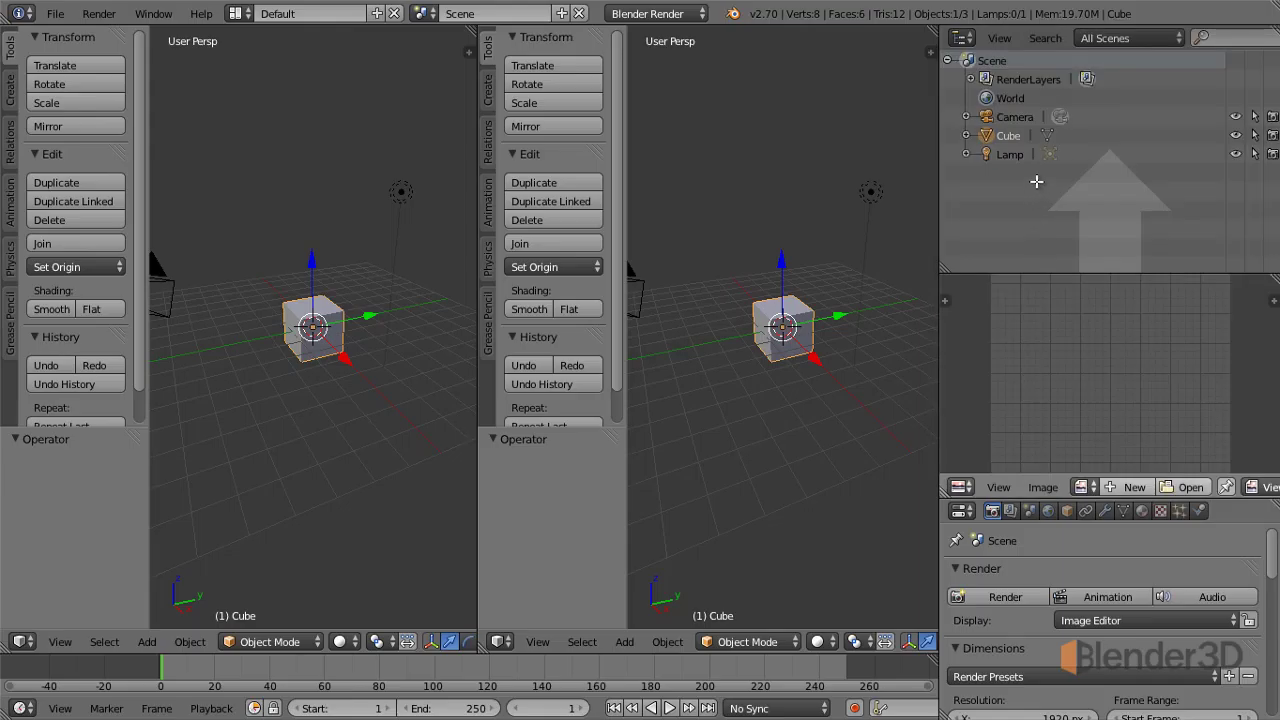
{"action": "left_click_drag", "start_coordinate": [1036, 181], "coordinate": [1038, 333]}
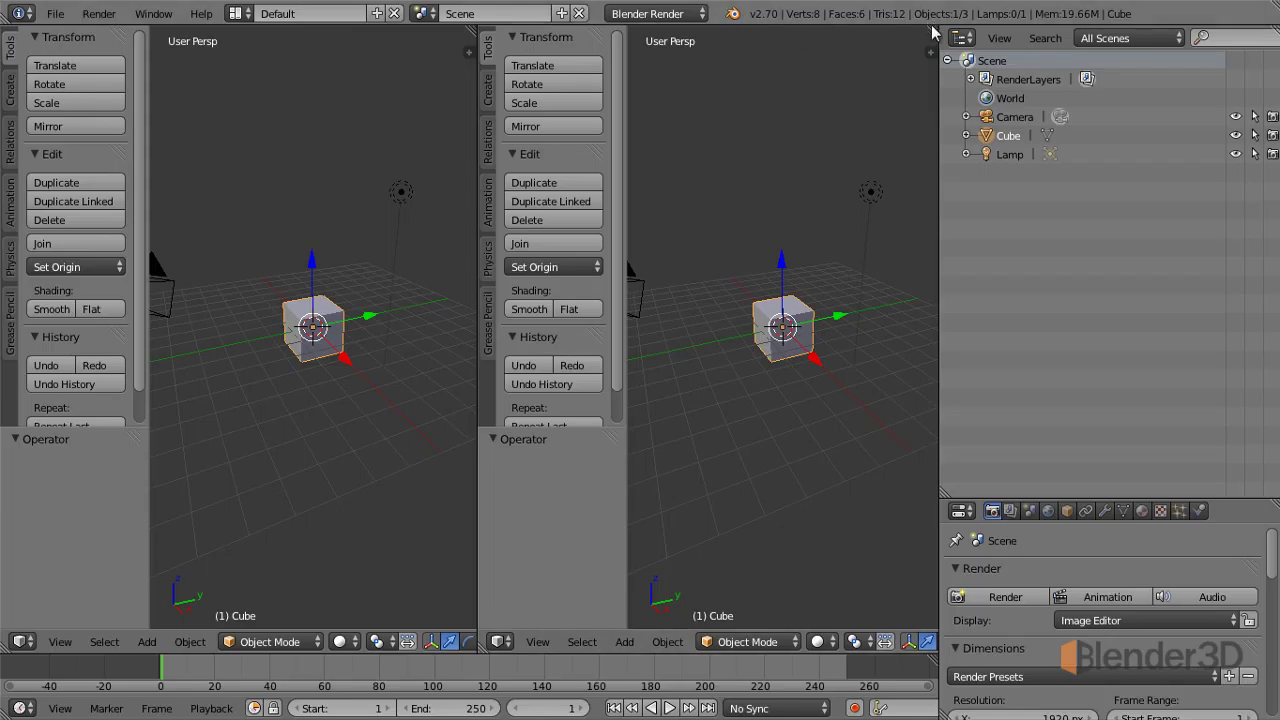
- Split the right 3D view horizontally and turn the small upper part into a Timeline
{"action": "right_click", "coordinate": [938, 231]}
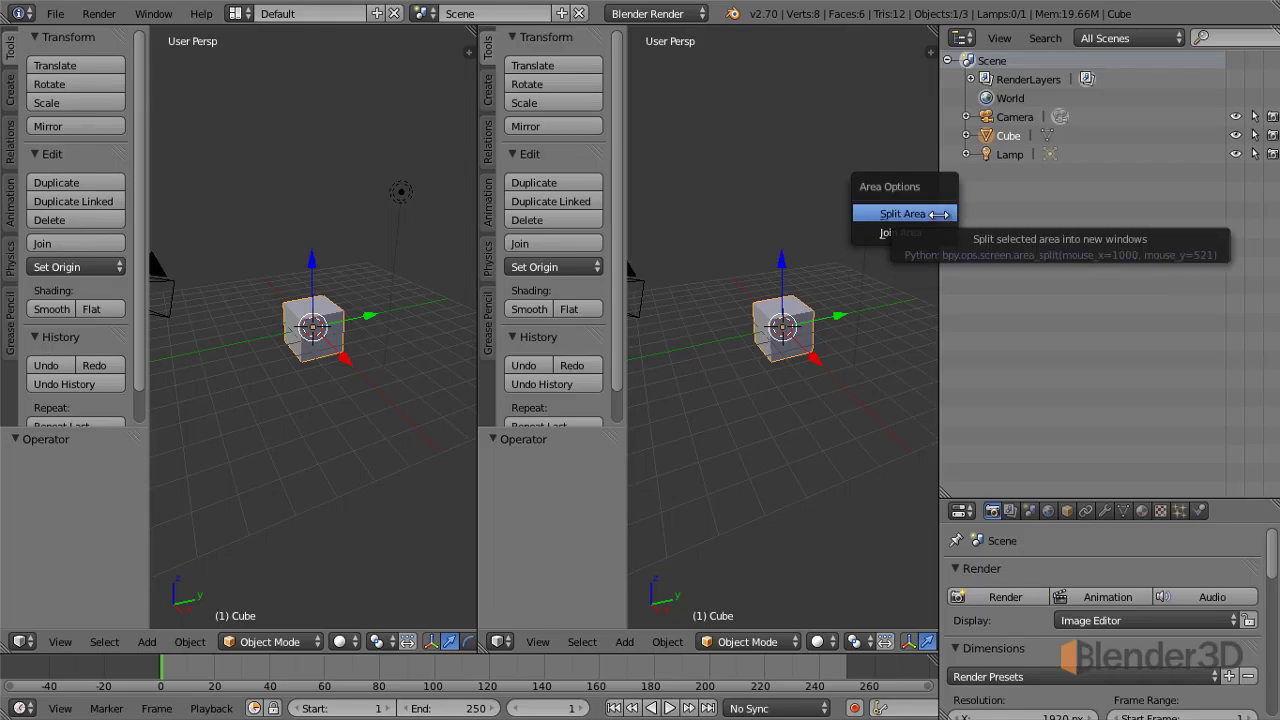
{"action": "left_click", "coordinate": [940, 214]}
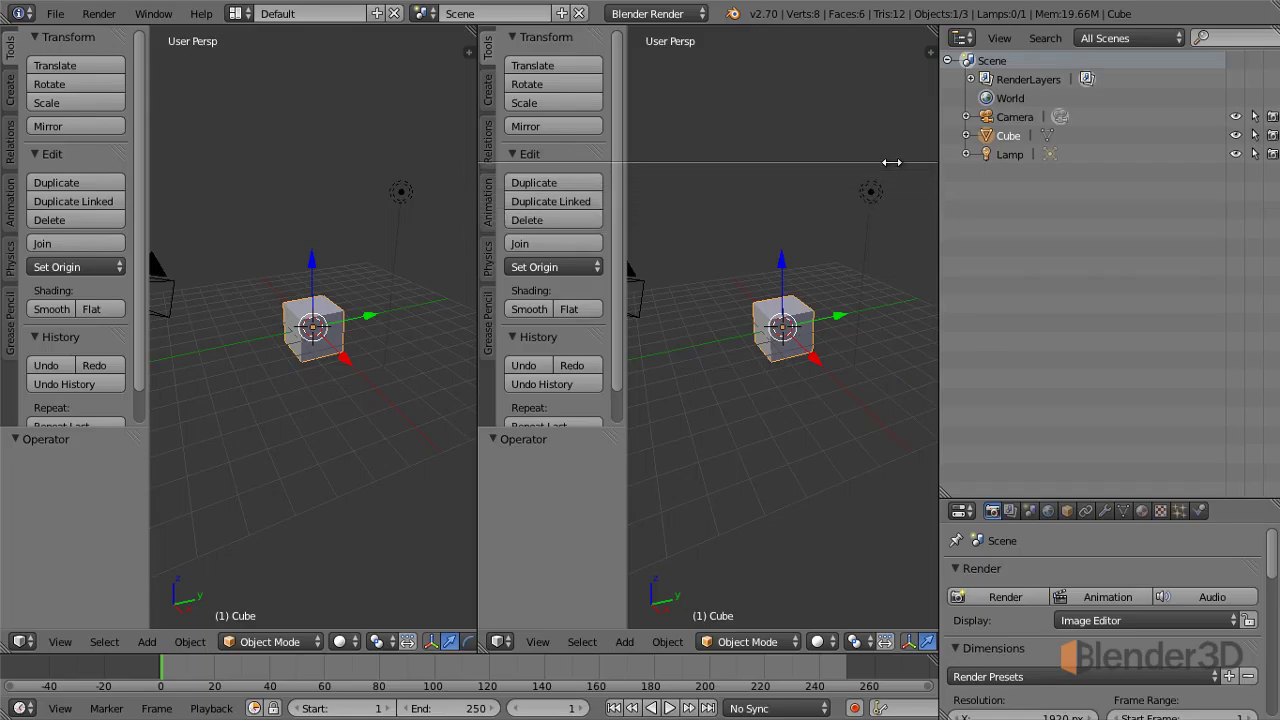
{"action": "left_click", "coordinate": [891, 162]}
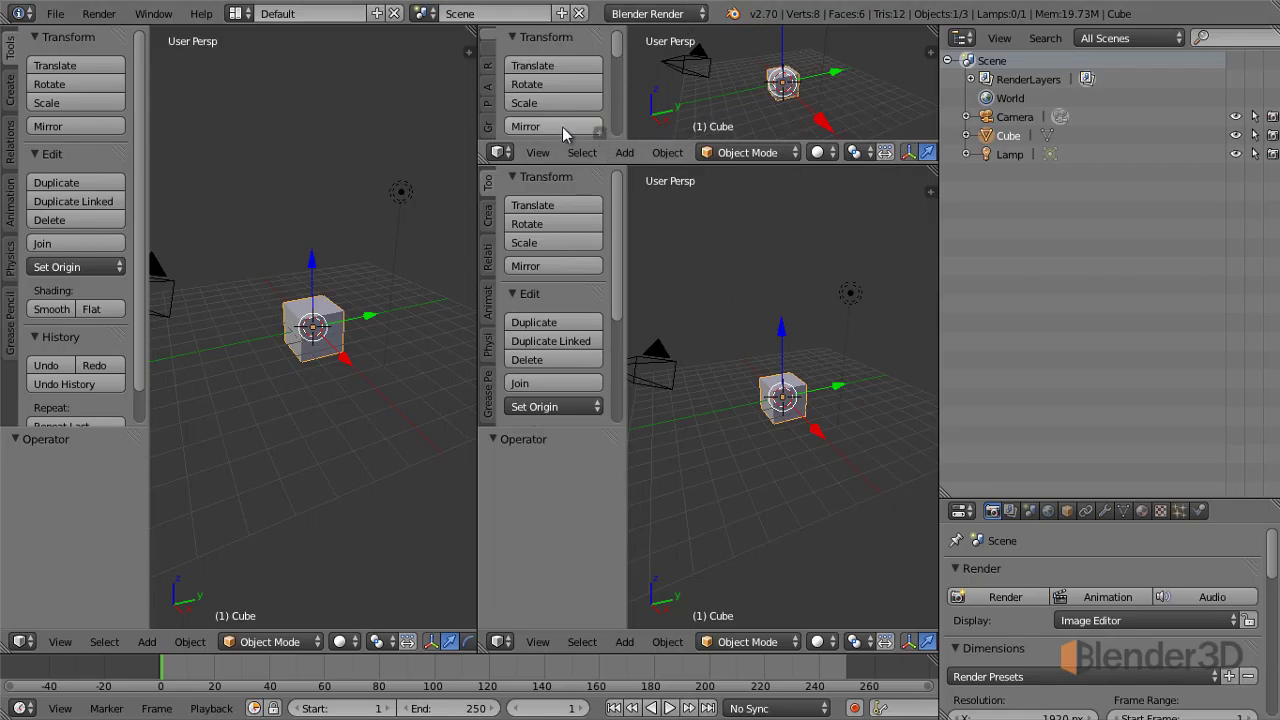
{"action": "left_click", "coordinate": [500, 153]}
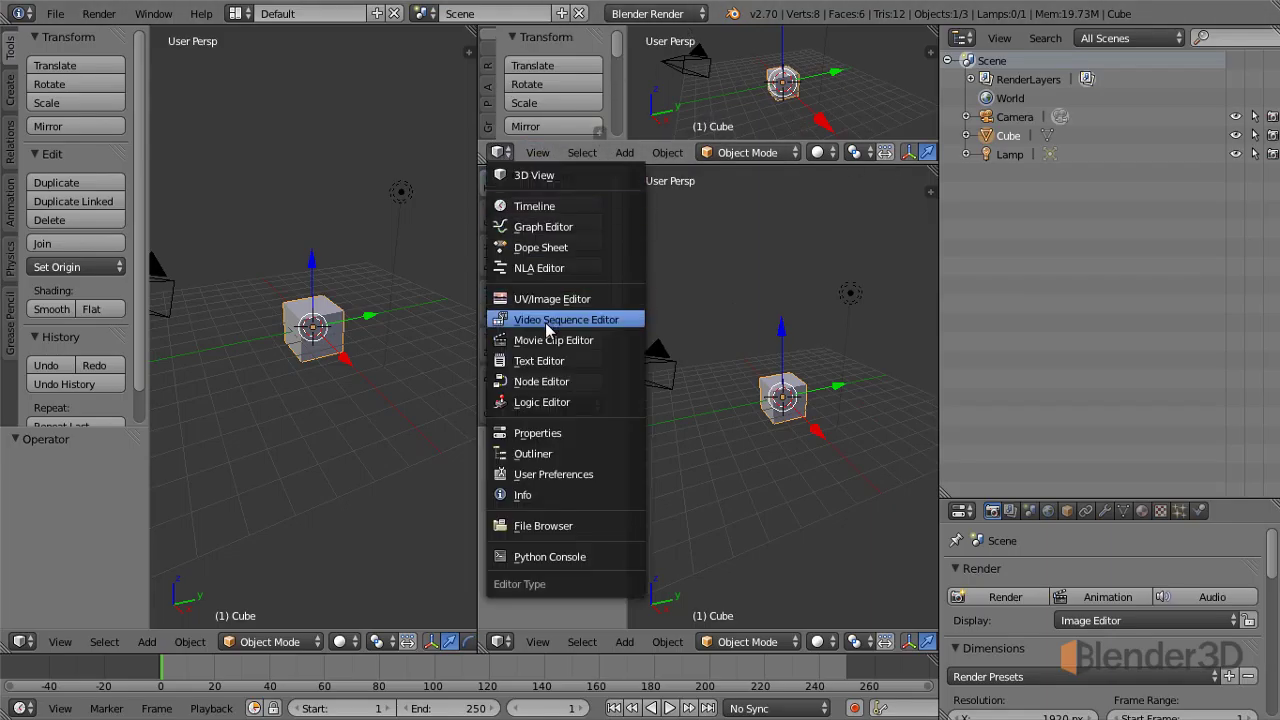
{"action": "left_click", "coordinate": [543, 208]}
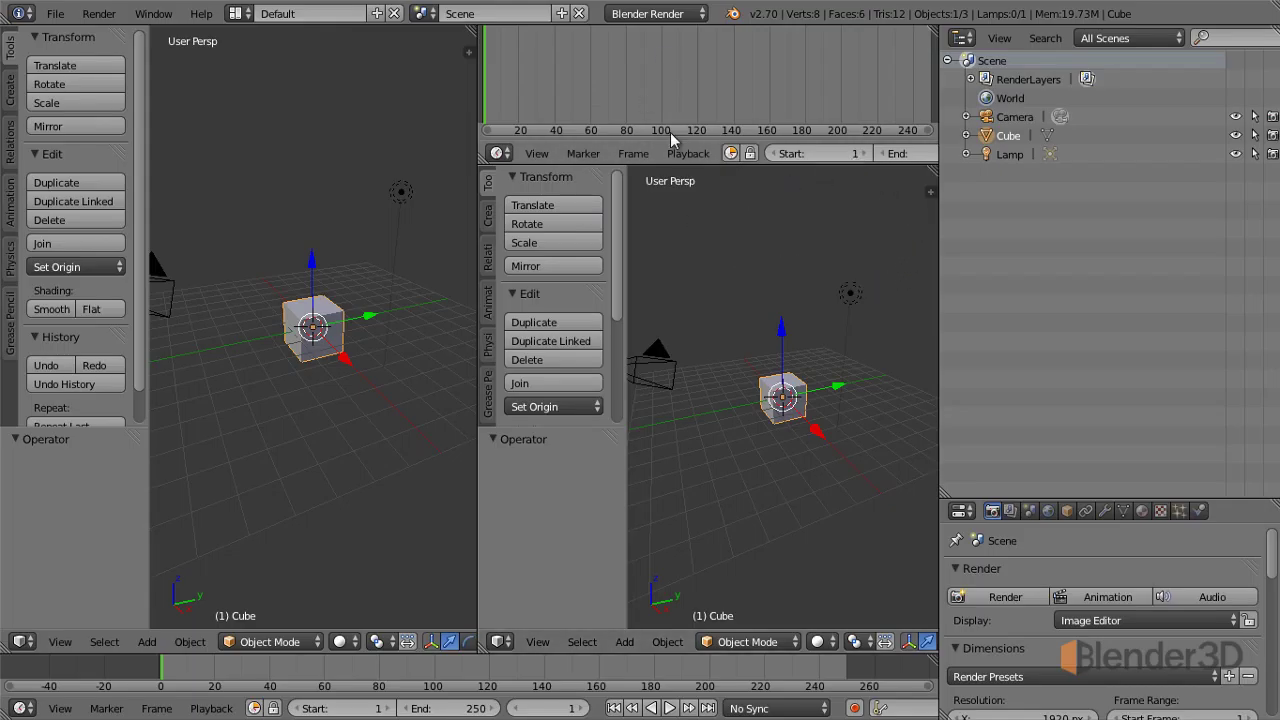
- Join the lower-right 3D view into the timeline so it fills the middle column
{"action": "right_click", "coordinate": [690, 165]}
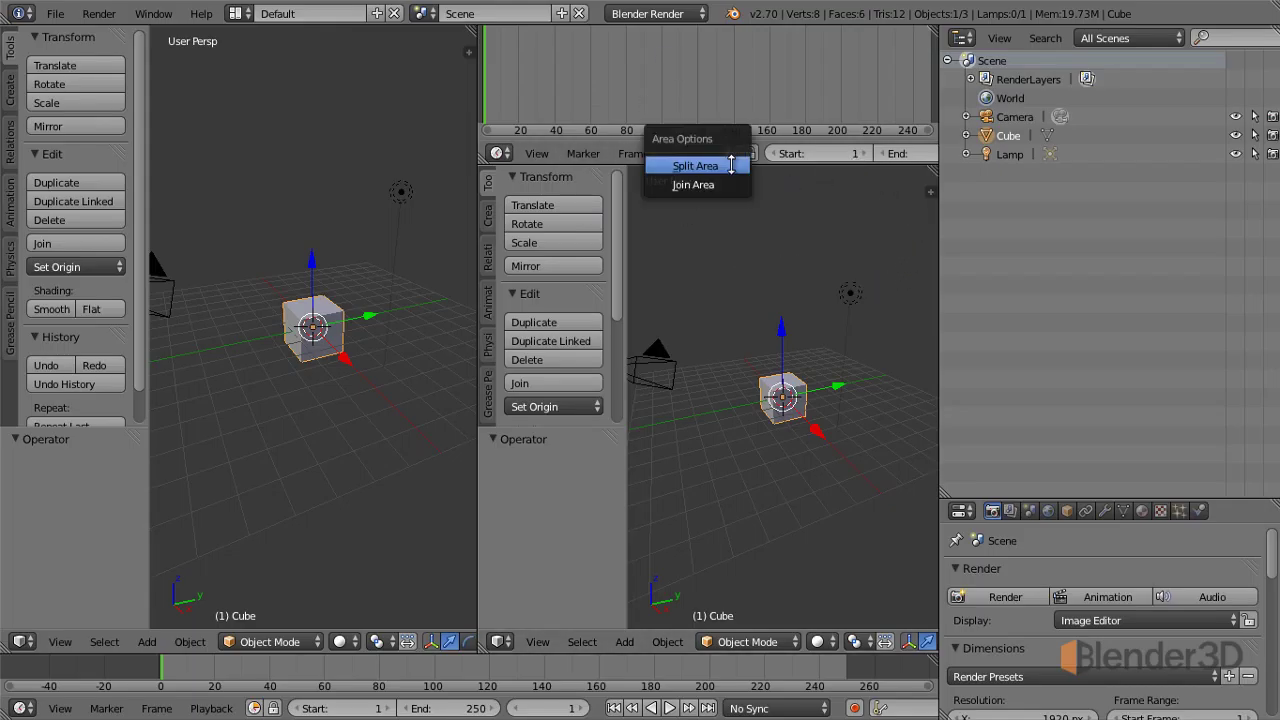
{"action": "left_click", "coordinate": [700, 185]}
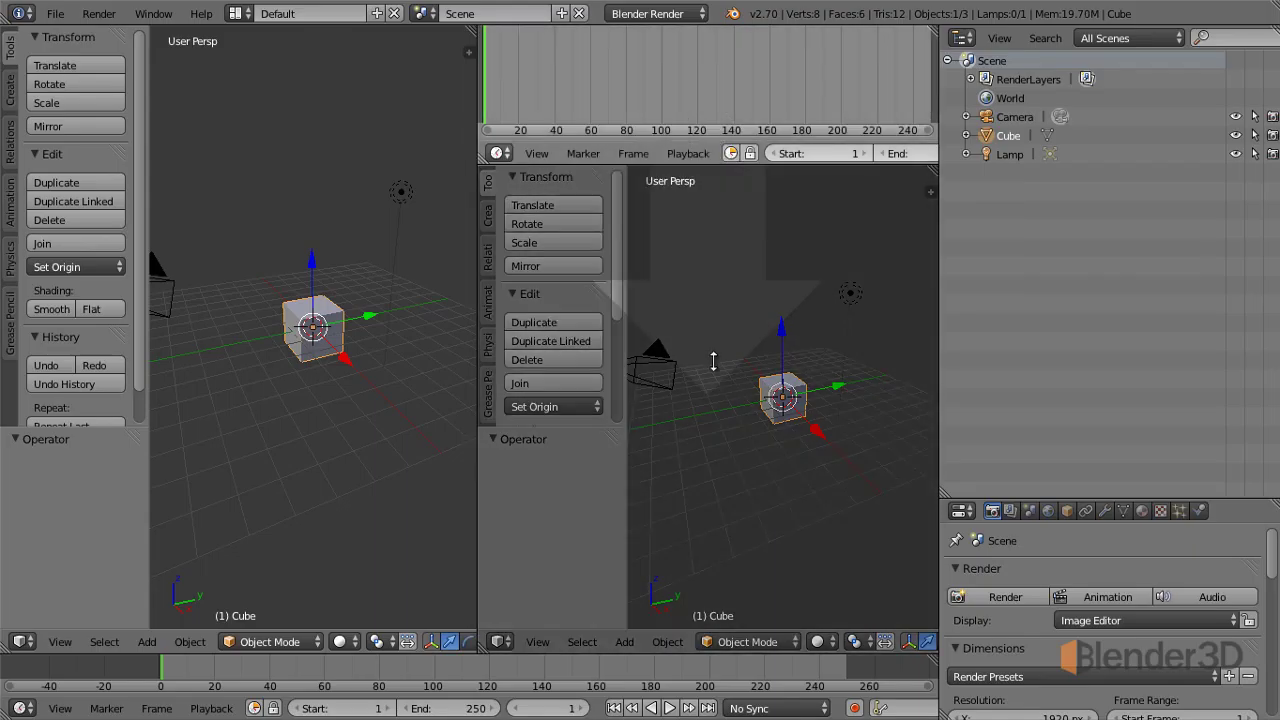
{"action": "left_click", "coordinate": [716, 338]}
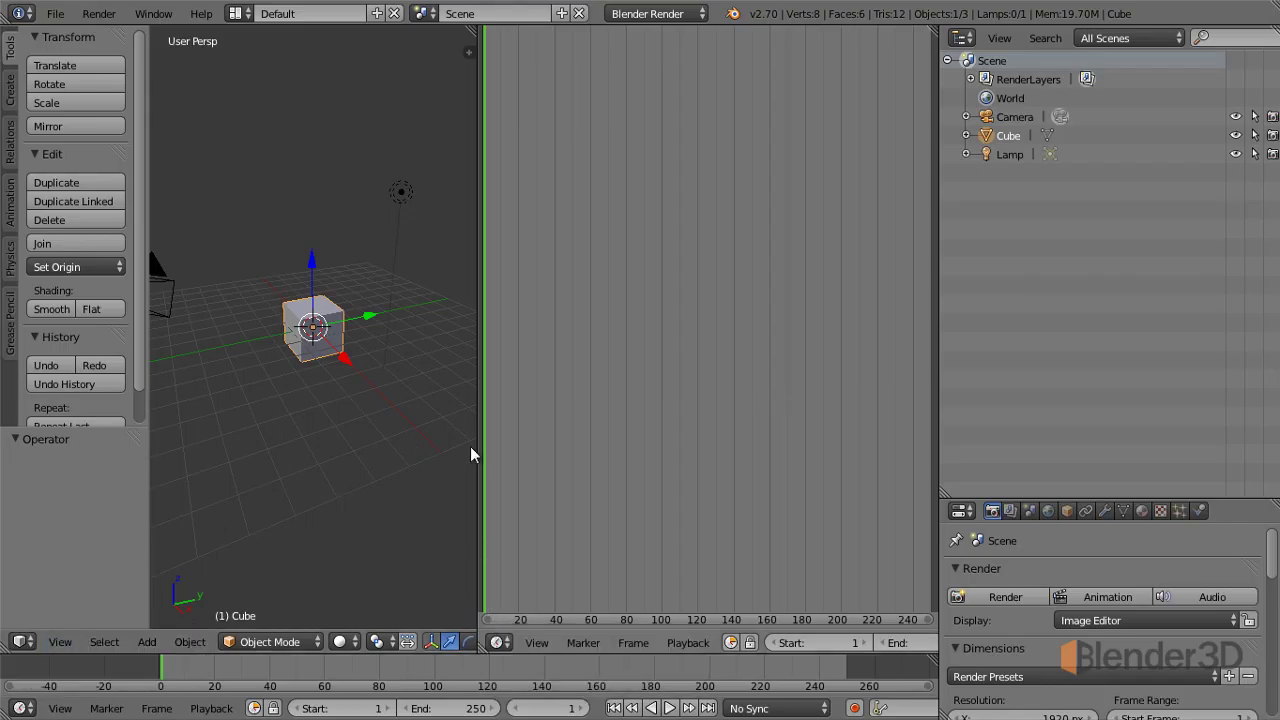
- Join the left 3D view over the middle timeline area
{"action": "left_click_drag", "start_coordinate": [469, 28], "coordinate": [512, 51]}
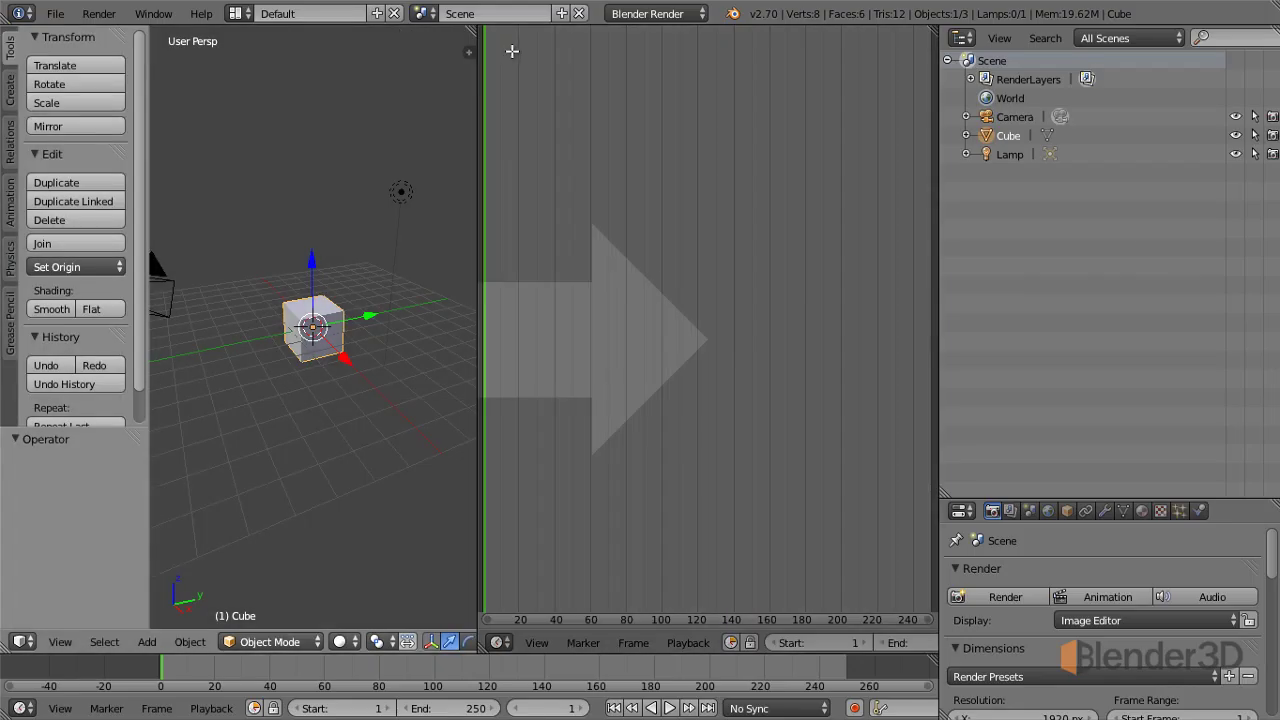
{"action": "left_click_drag", "start_coordinate": [512, 51], "coordinate": [511, 52]}
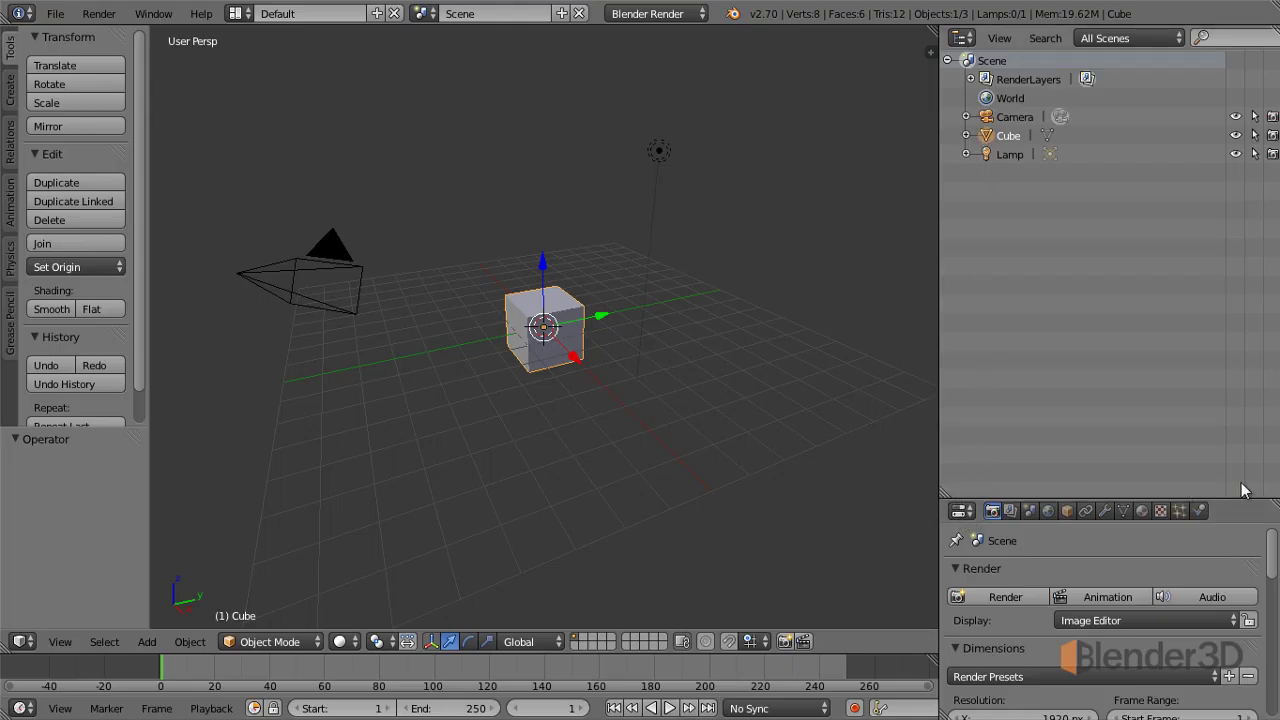
- Join properties over the outliner, the bottom timeline into the 3D view, then the 3D view over properties
{"action": "left_click_drag", "start_coordinate": [946, 494], "coordinate": [979, 410]}
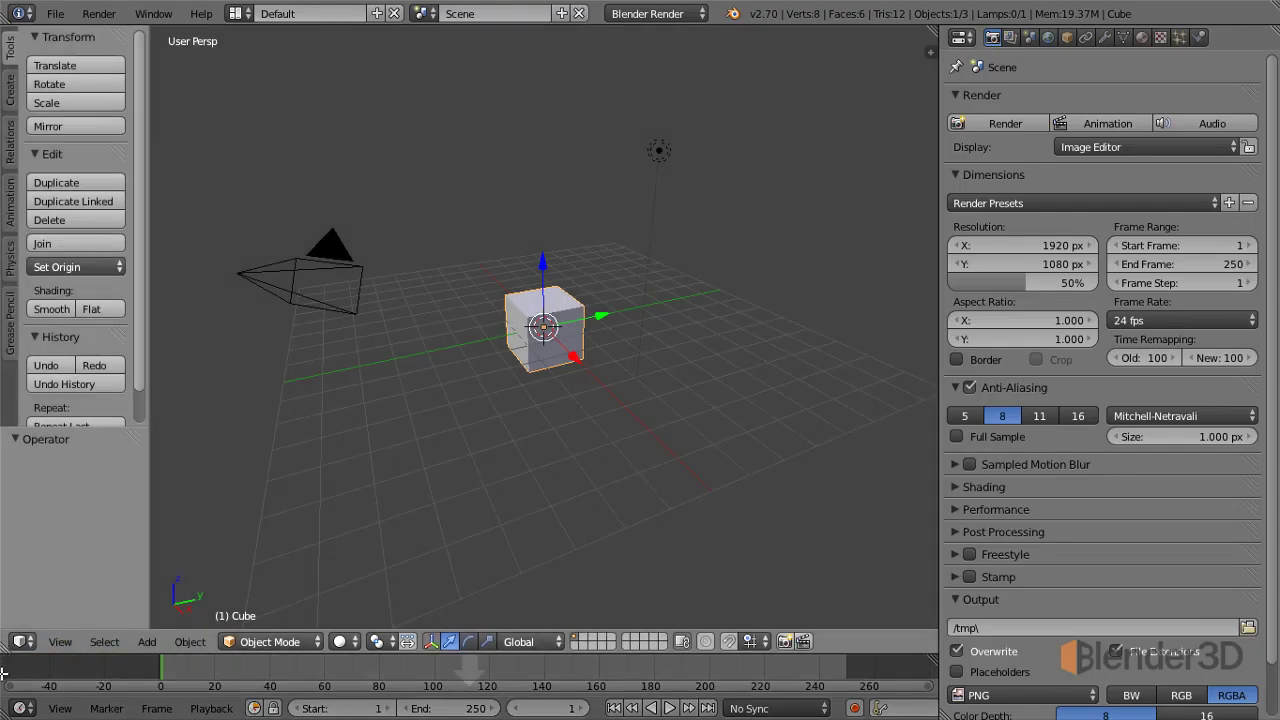
{"action": "left_click_drag", "start_coordinate": [3, 673], "coordinate": [415, 637]}
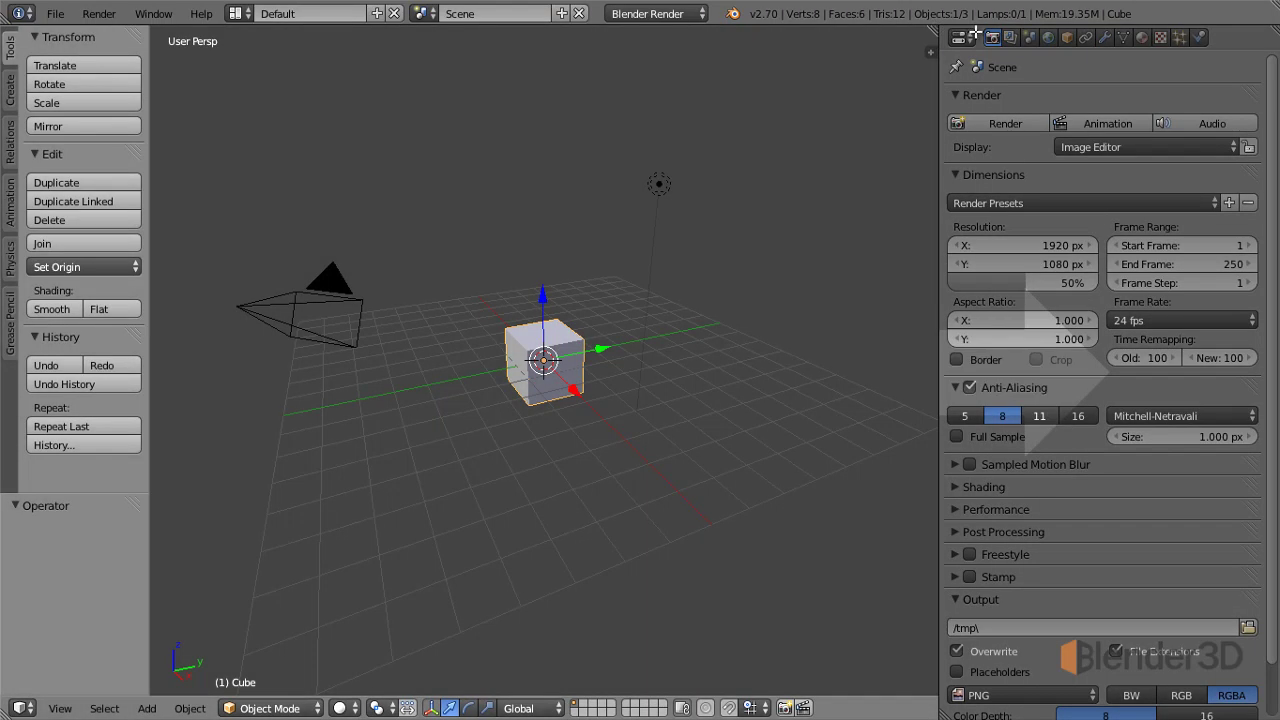
{"action": "left_click_drag", "start_coordinate": [975, 35], "coordinate": [877, 163]}
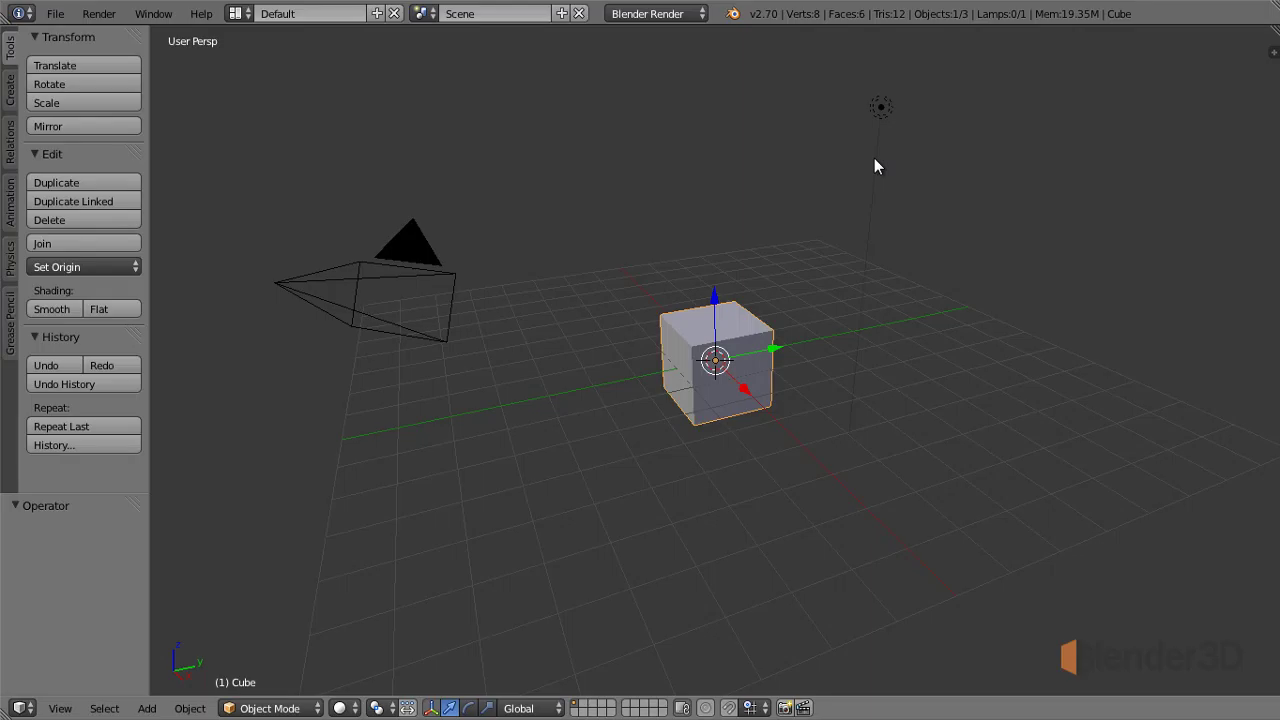
- Load Factory Settings from the File menu to restore the default layout
{"action": "left_click", "coordinate": [55, 13]}
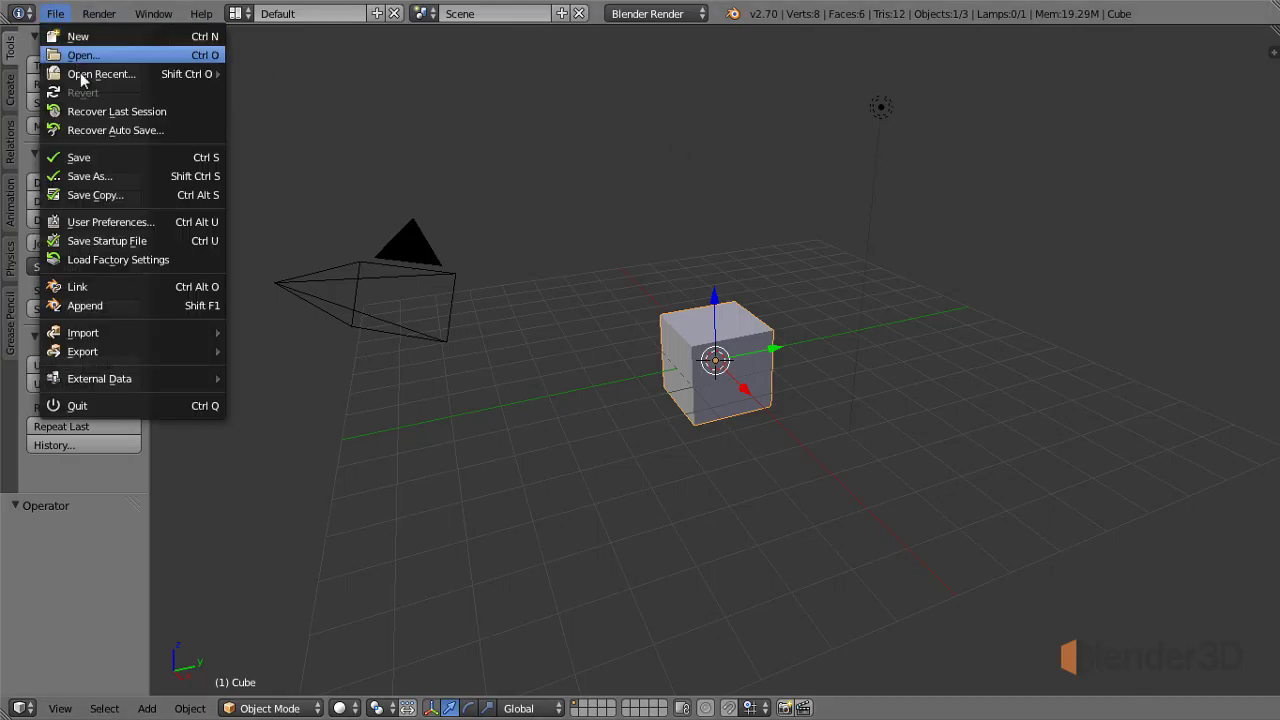
{"action": "left_click", "coordinate": [100, 260]}
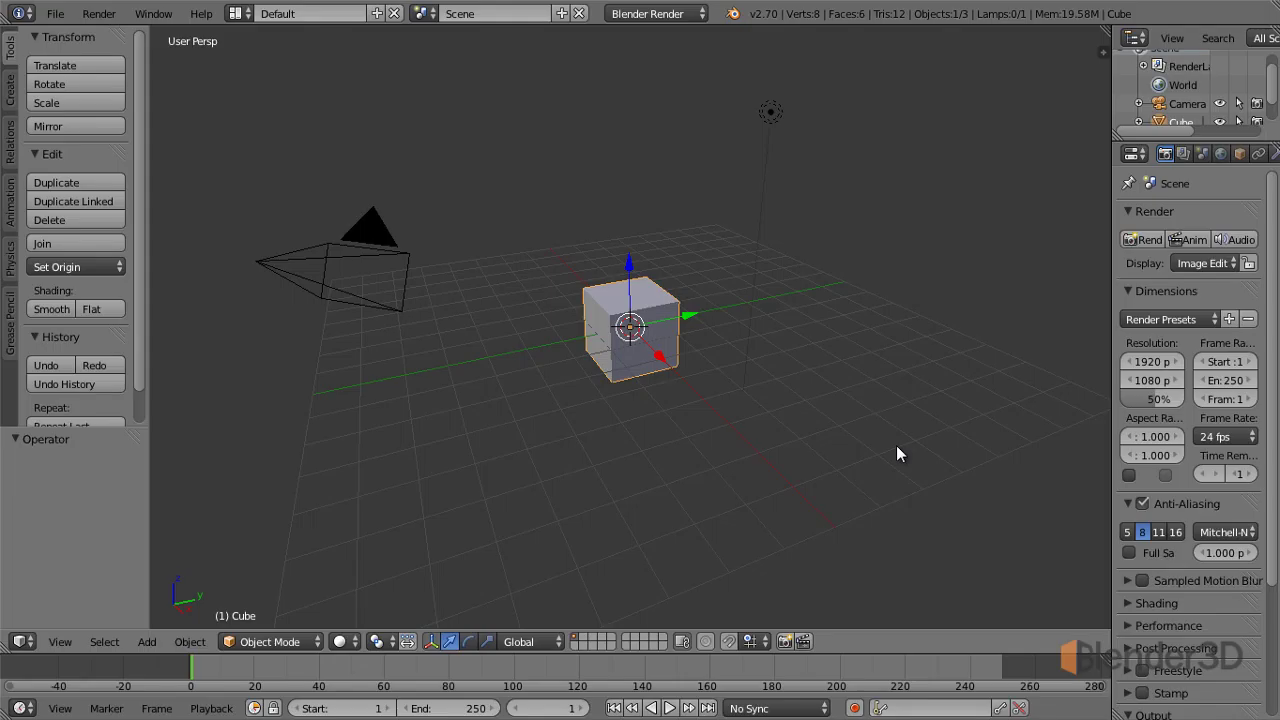
{"action": "key", "text": "ctrl+Up"}
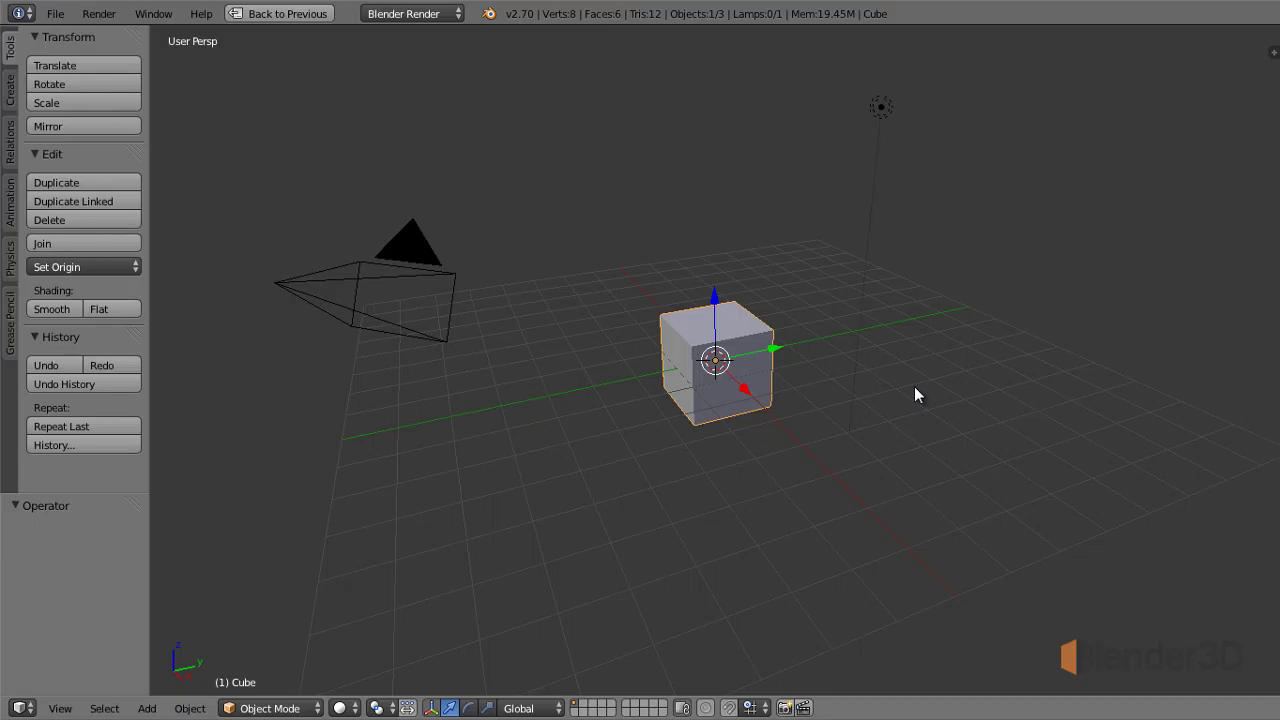
{"action": "key", "text": "ctrl+Up"}
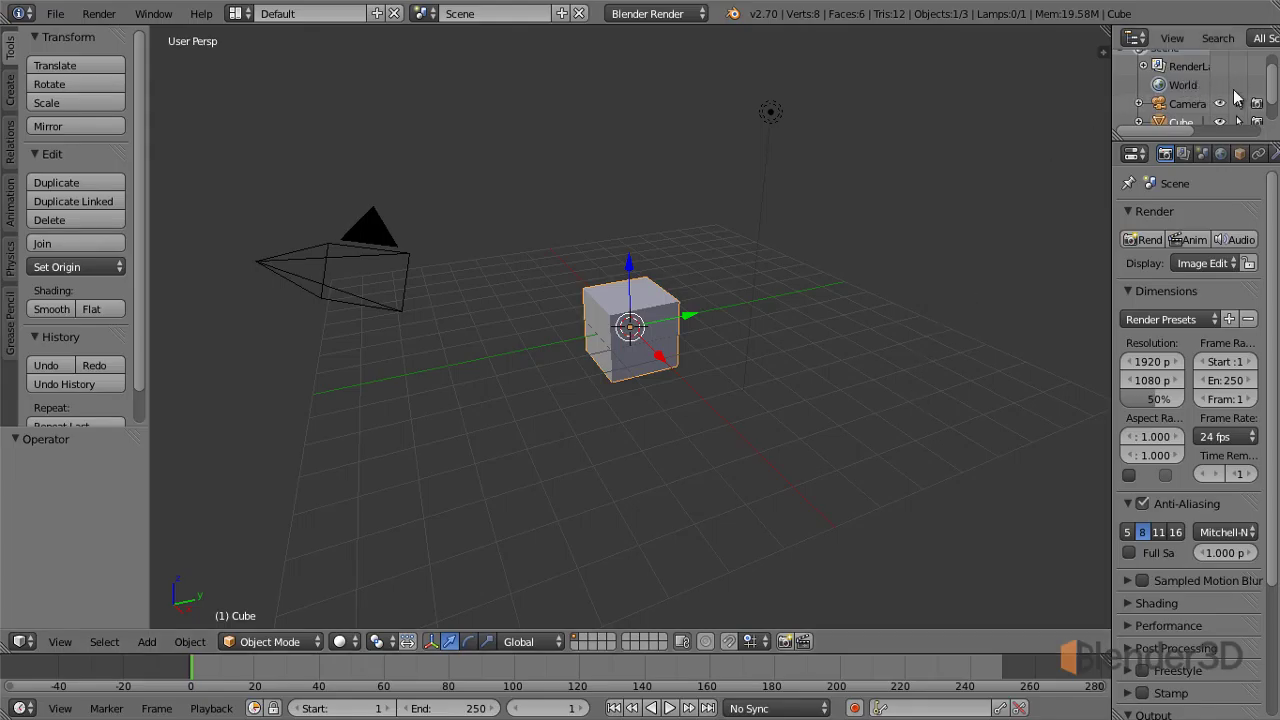
{"action": "mouse_move", "coordinate": [1275, 88]}
{"action": "left_mouse_down"}
{"action": "mouse_move", "coordinate": [1276, 100]}
{"action": "mouse_move", "coordinate": [1275, 86]}
{"action": "left_mouse_up"}
{"action": "scroll", "coordinate": [1170, 135], "scroll_direction": "down", "scroll_amount": 2}
{"action": "scroll", "coordinate": [1163, 135], "scroll_direction": "up", "scroll_amount": 2}
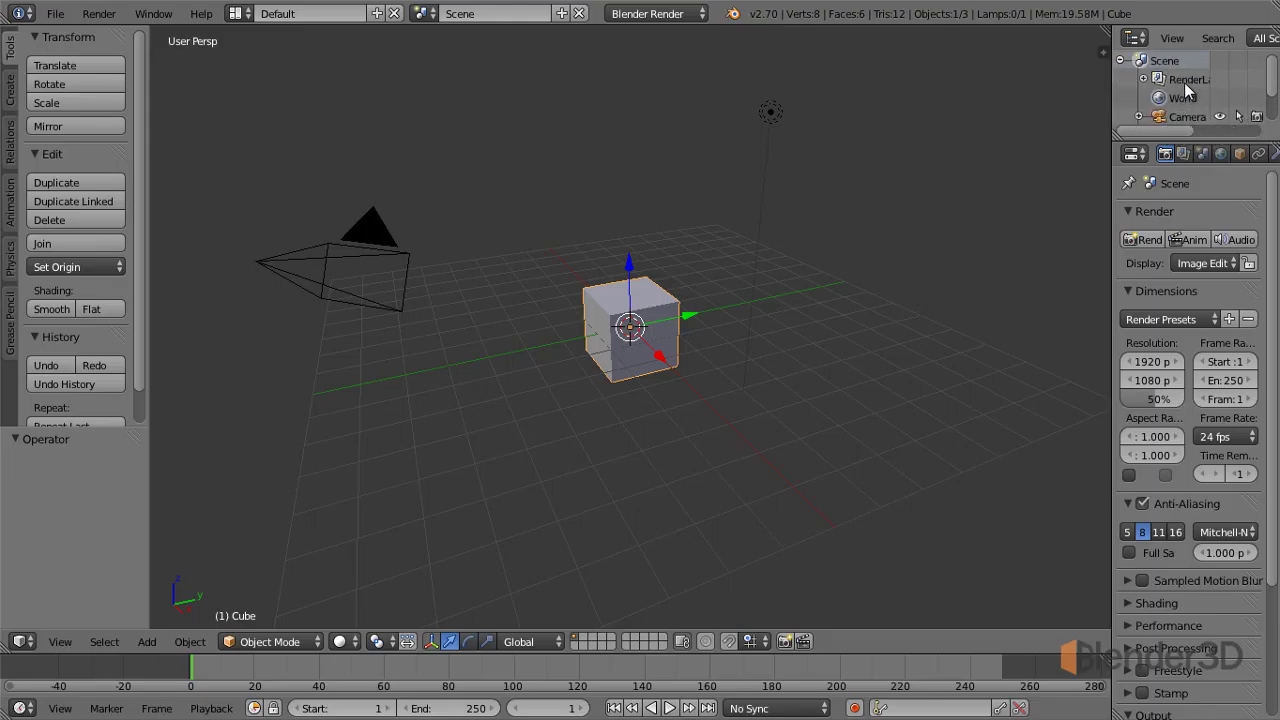
{"action": "key", "text": "shift+space"}
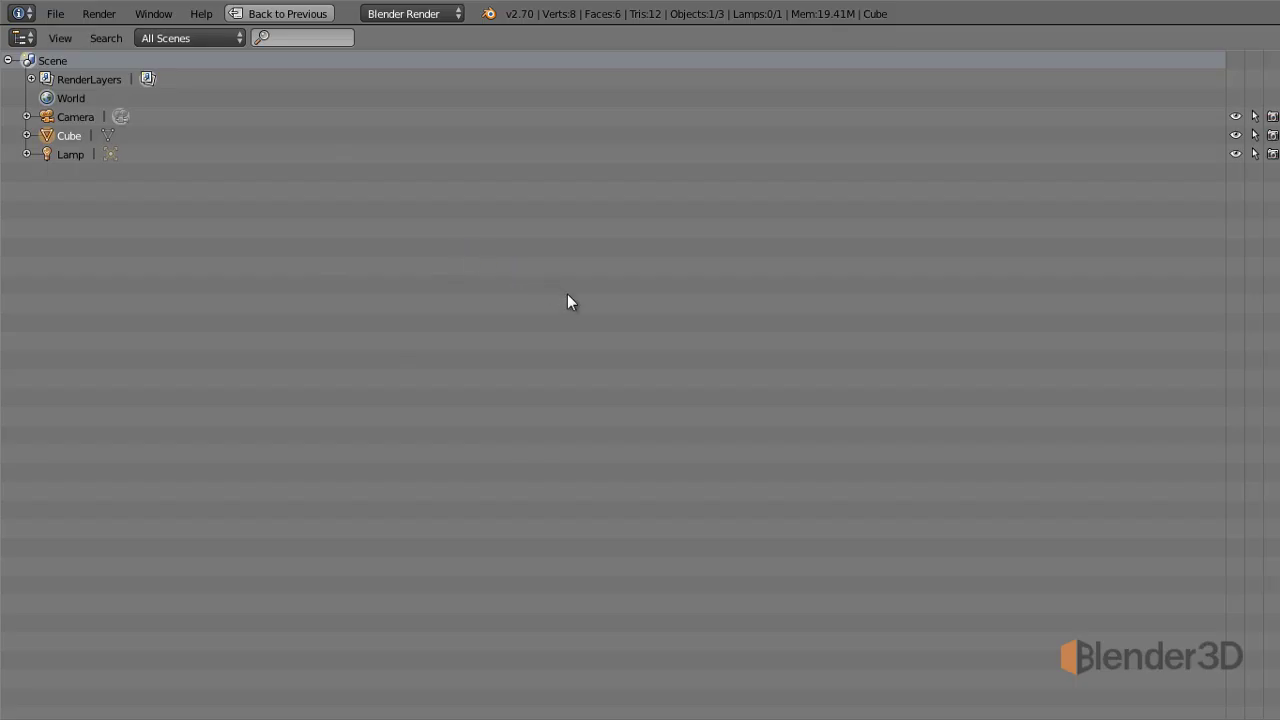
{"action": "key", "text": "shift+space"}
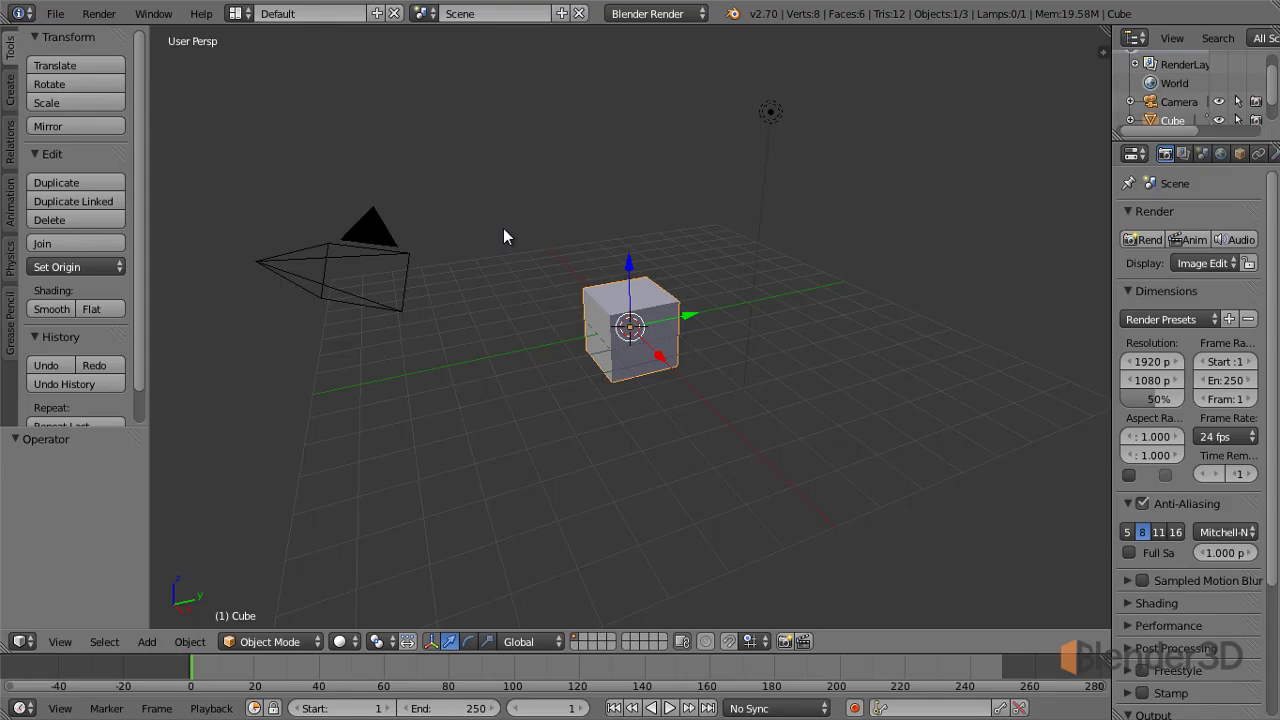
- Open a duplicate Default.001 window with Ctrl+Alt+W, reposition it, then close it
{"action": "key", "text": "ctrl+alt+w"}
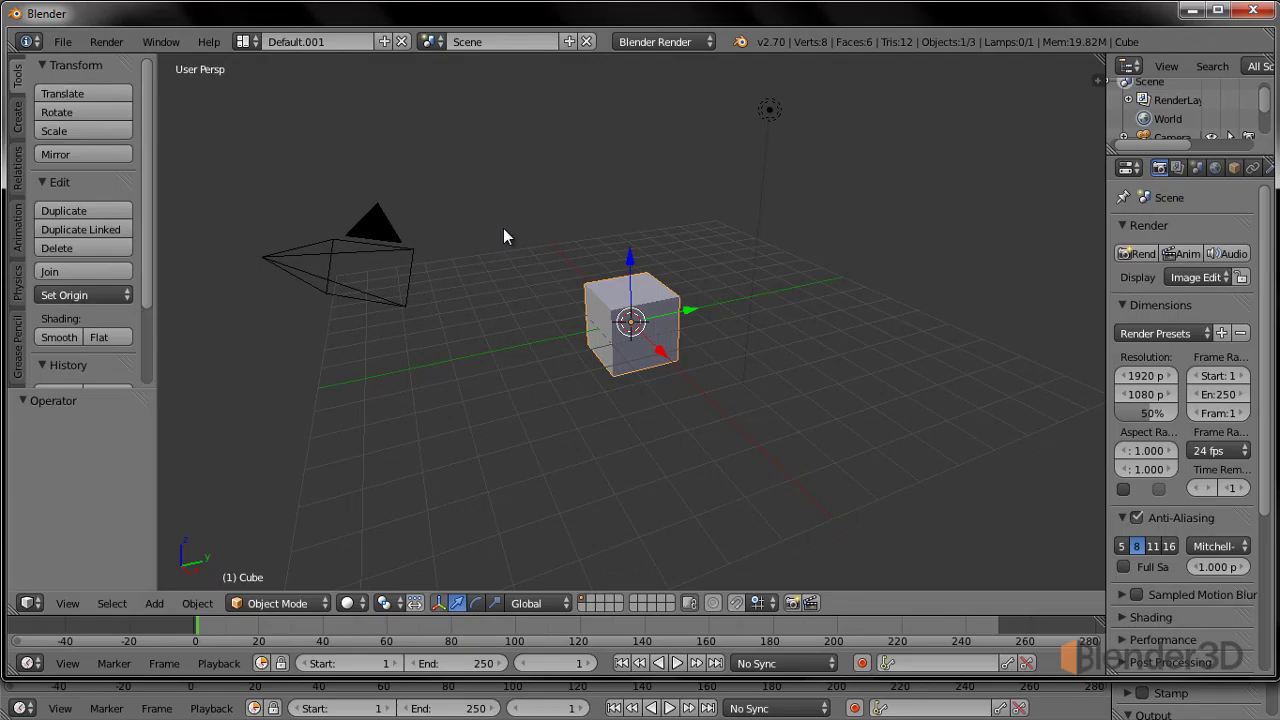
{"action": "mouse_move", "coordinate": [725, 23]}
{"action": "left_mouse_down"}
{"action": "mouse_move", "coordinate": [713, 75]}
{"action": "mouse_move", "coordinate": [727, 40]}
{"action": "mouse_move", "coordinate": [306, 22]}
{"action": "mouse_move", "coordinate": [678, 78]}
{"action": "left_mouse_up"}
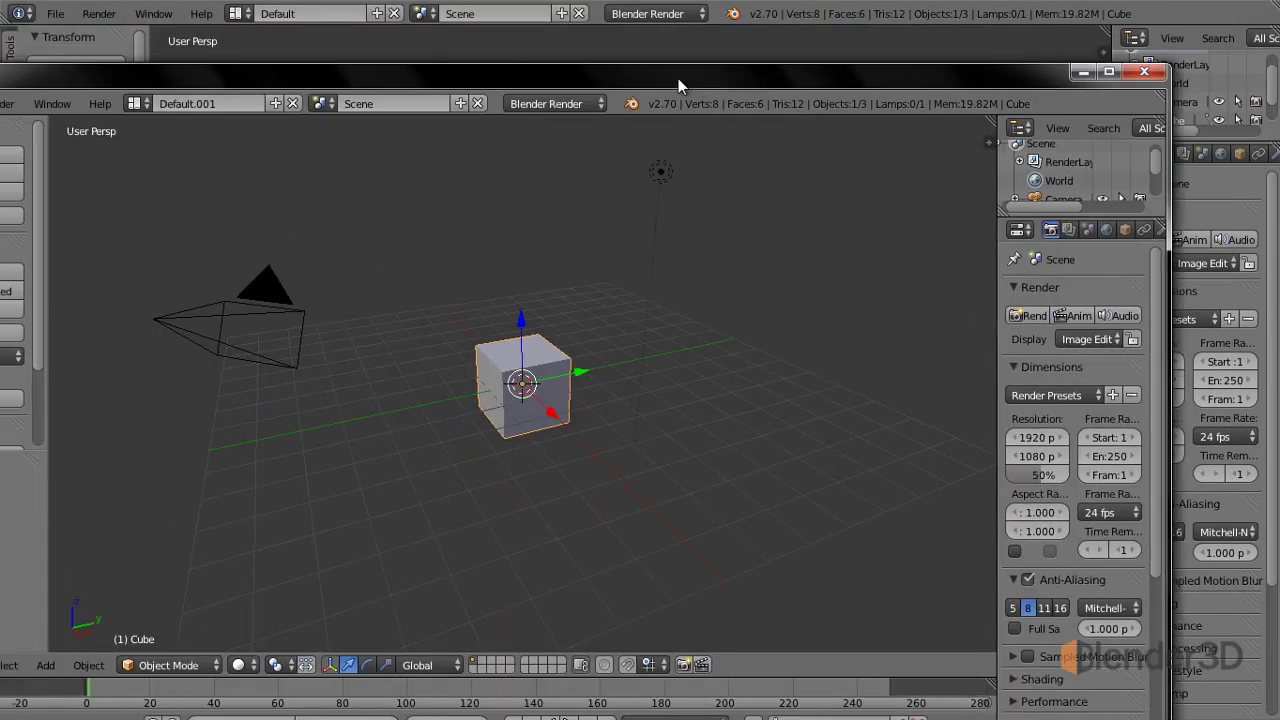
{"action": "left_click_drag", "start_coordinate": [1012, 248], "coordinate": [833, 245]}
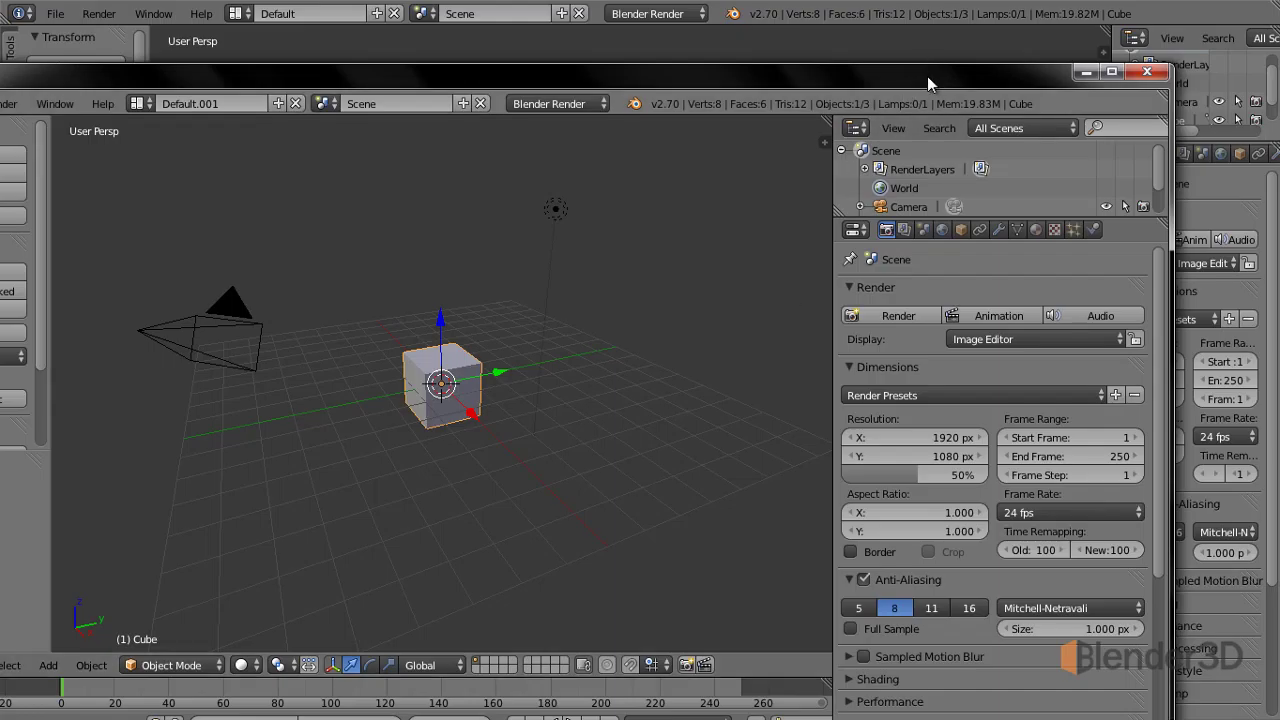
{"action": "left_click_drag", "start_coordinate": [927, 76], "coordinate": [917, 48]}
{"action": "left_click", "coordinate": [1134, 45]}
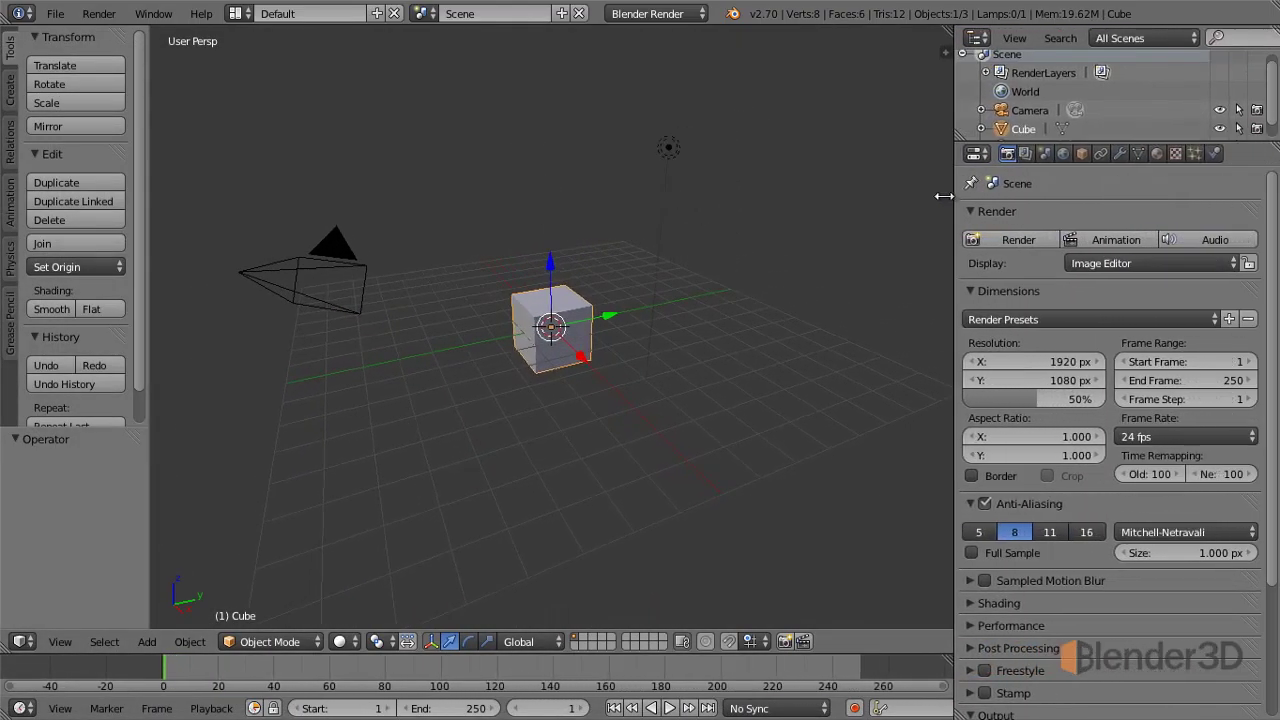
- Widen the right column and join the outliner into the Properties editor so it fills the side
{"action": "left_click_drag", "start_coordinate": [1112, 197], "coordinate": [918, 197]}
{"action": "left_click_drag", "start_coordinate": [1274, 145], "coordinate": [1274, 102]}
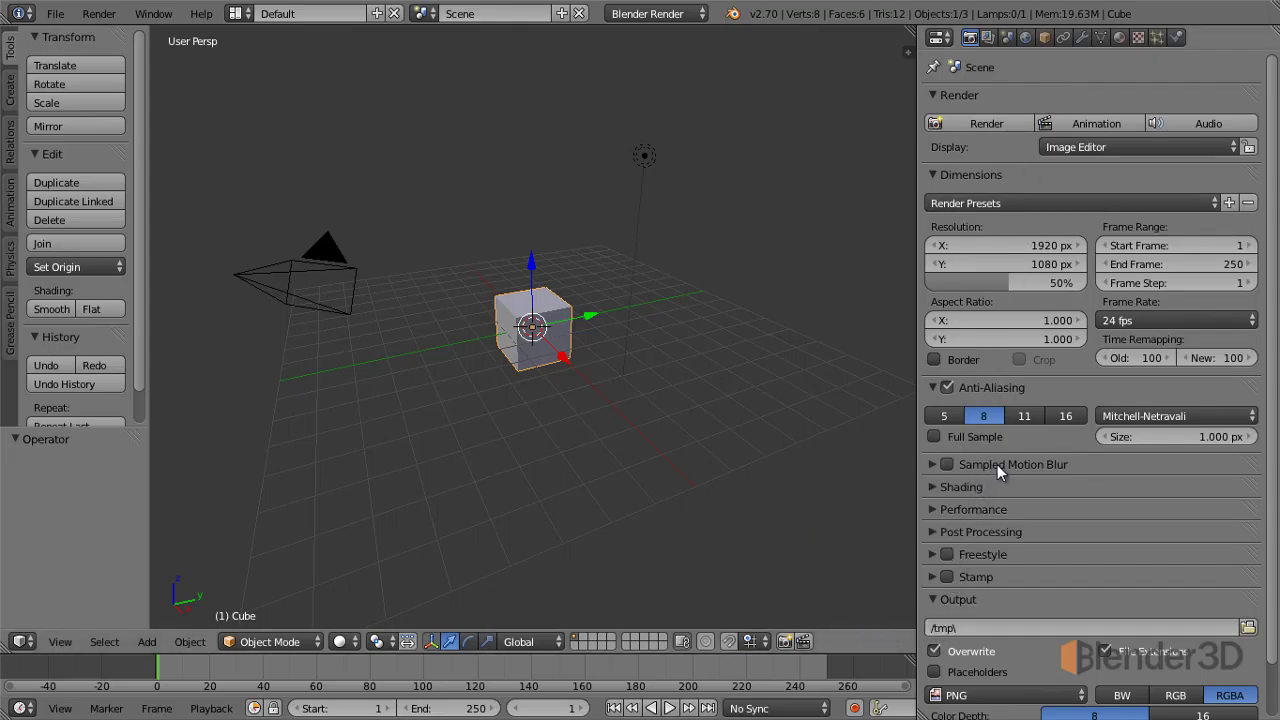
{"action": "left_click", "coordinate": [960, 94]}
{"action": "left_click", "coordinate": [960, 94]}
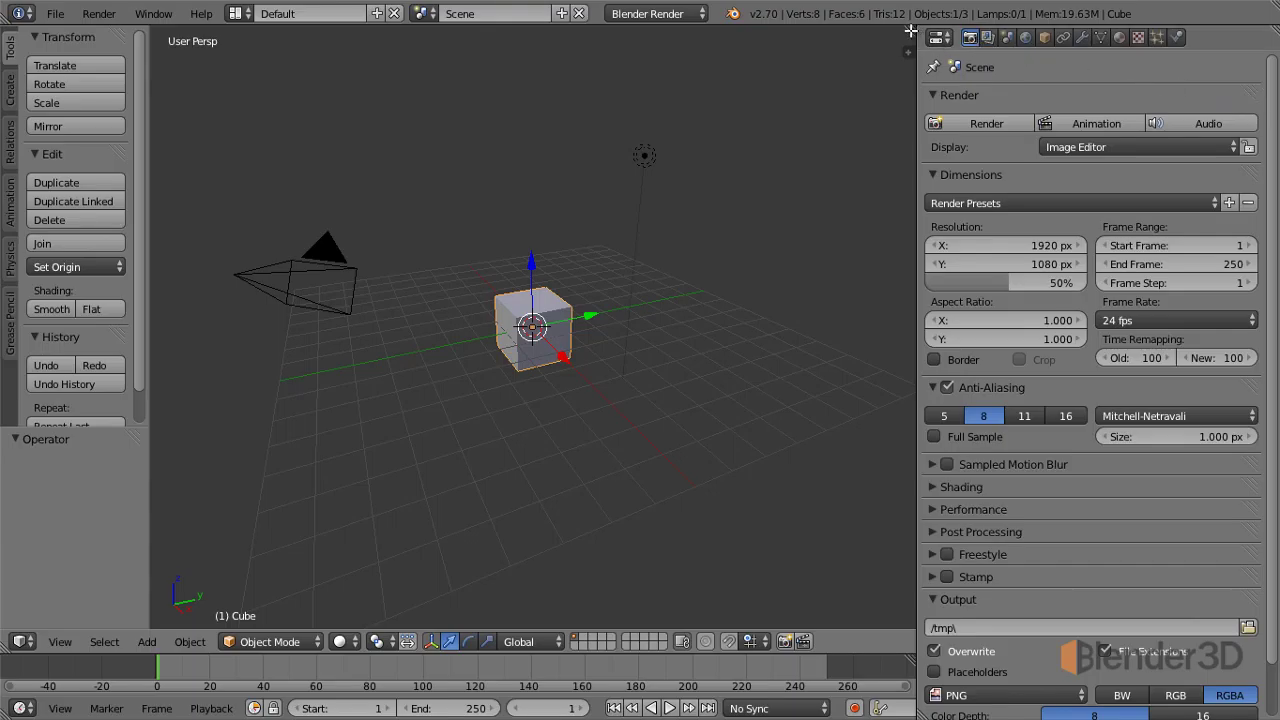
- Move the Render panel down and collapse it, then place Dimensions below Anti-Aliasing
{"action": "left_click_drag", "start_coordinate": [1252, 96], "coordinate": [1247, 249]}
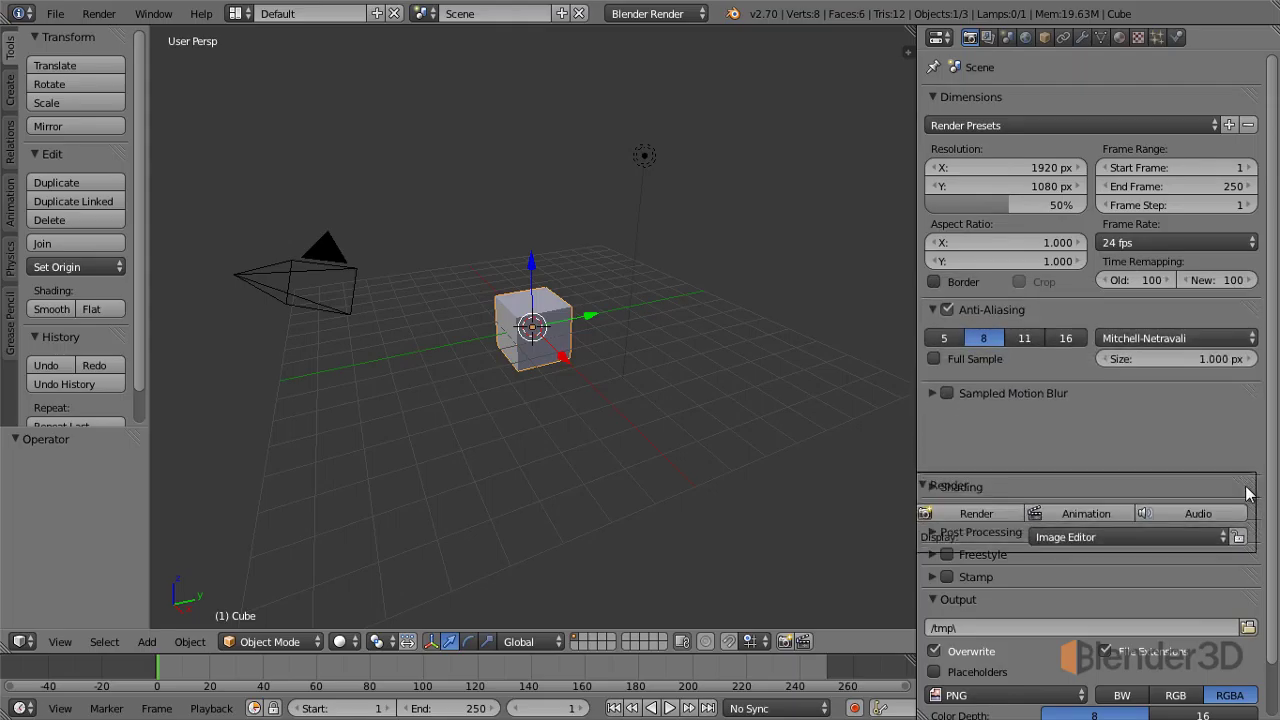
{"action": "left_click_drag", "start_coordinate": [1247, 249], "coordinate": [1250, 480]}
{"action": "mouse_move", "coordinate": [1255, 432]}
{"action": "left_mouse_down"}
{"action": "mouse_move", "coordinate": [1255, 272]}
{"action": "mouse_move", "coordinate": [1262, 458]}
{"action": "left_mouse_up"}
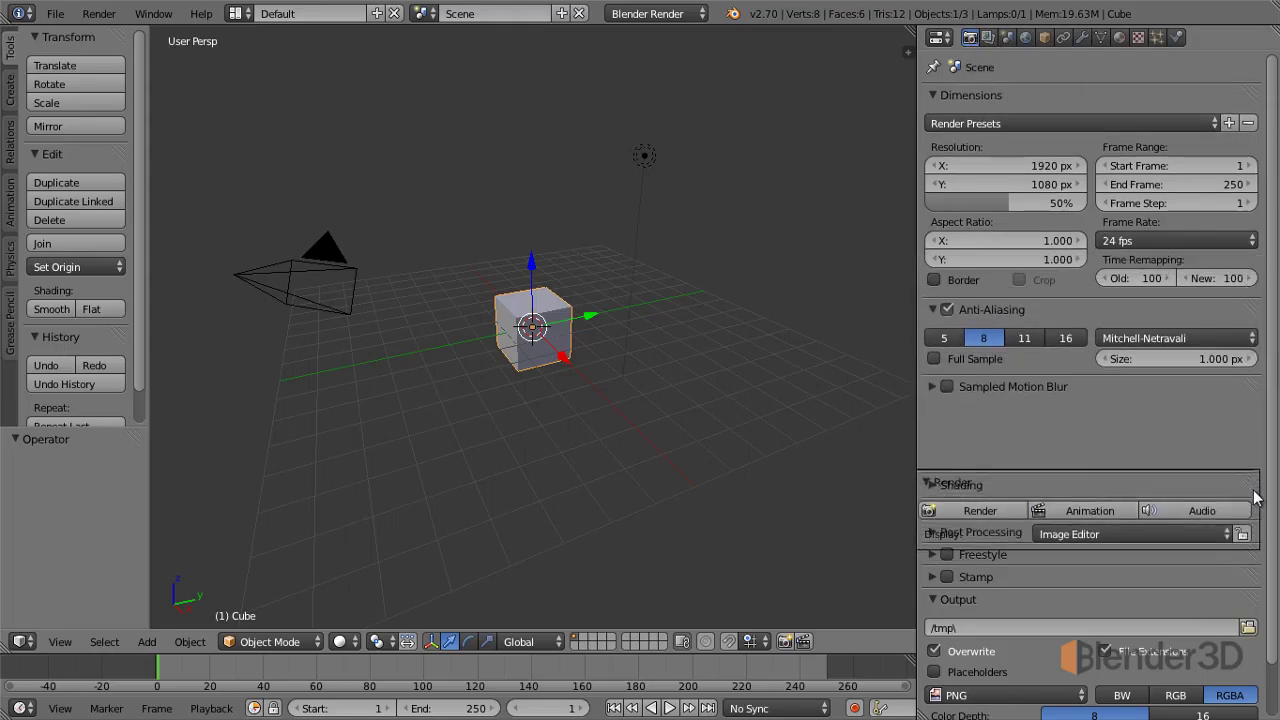
{"action": "left_click", "coordinate": [1173, 453]}
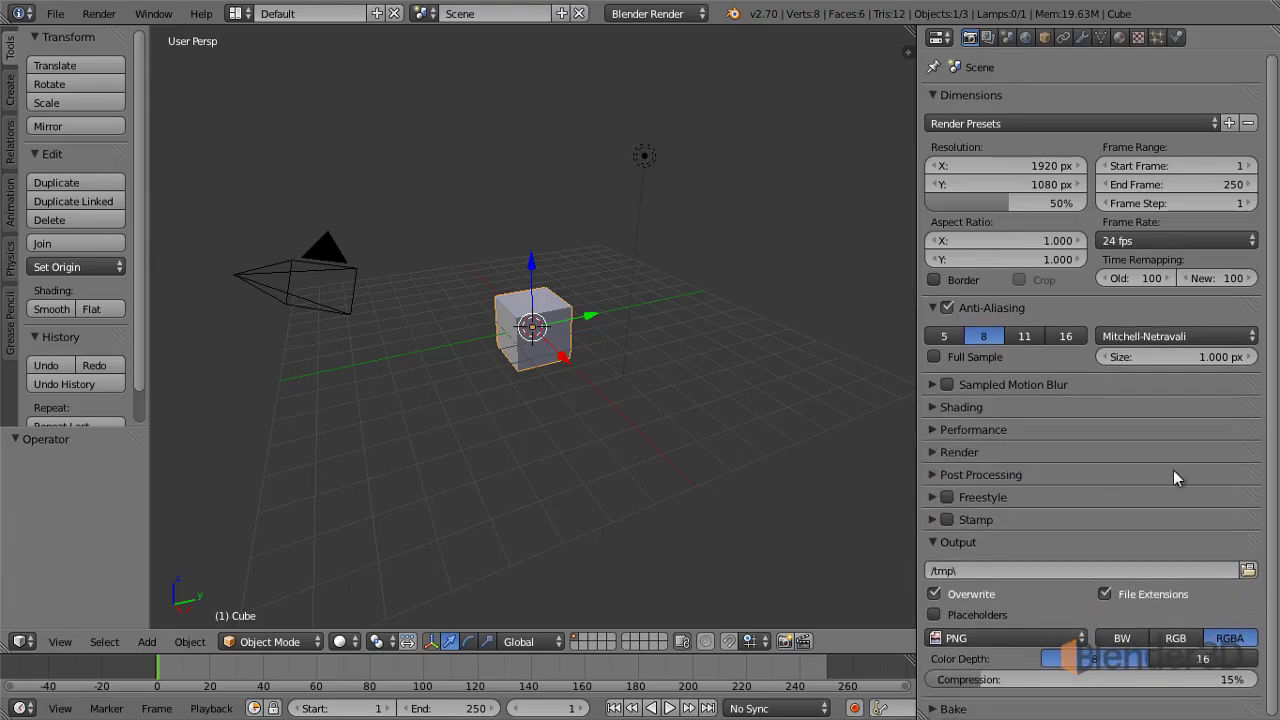
{"action": "mouse_move", "coordinate": [1260, 455]}
{"action": "left_mouse_down"}
{"action": "mouse_move", "coordinate": [1257, 513]}
{"action": "mouse_move", "coordinate": [1260, 398]}
{"action": "left_mouse_up"}
{"action": "left_click_drag", "start_coordinate": [1258, 103], "coordinate": [1258, 190]}
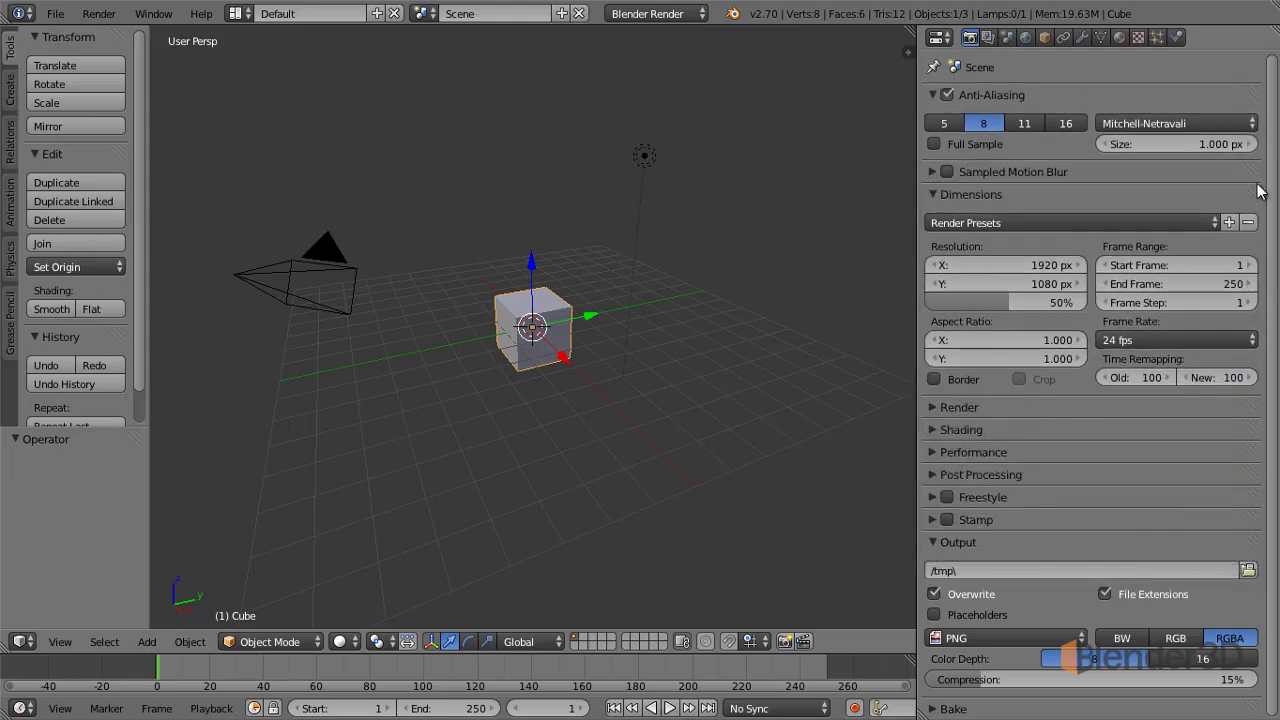
- Step through the Scene and World tabs to show the Cube's Object properties
{"action": "left_click", "coordinate": [1006, 37]}
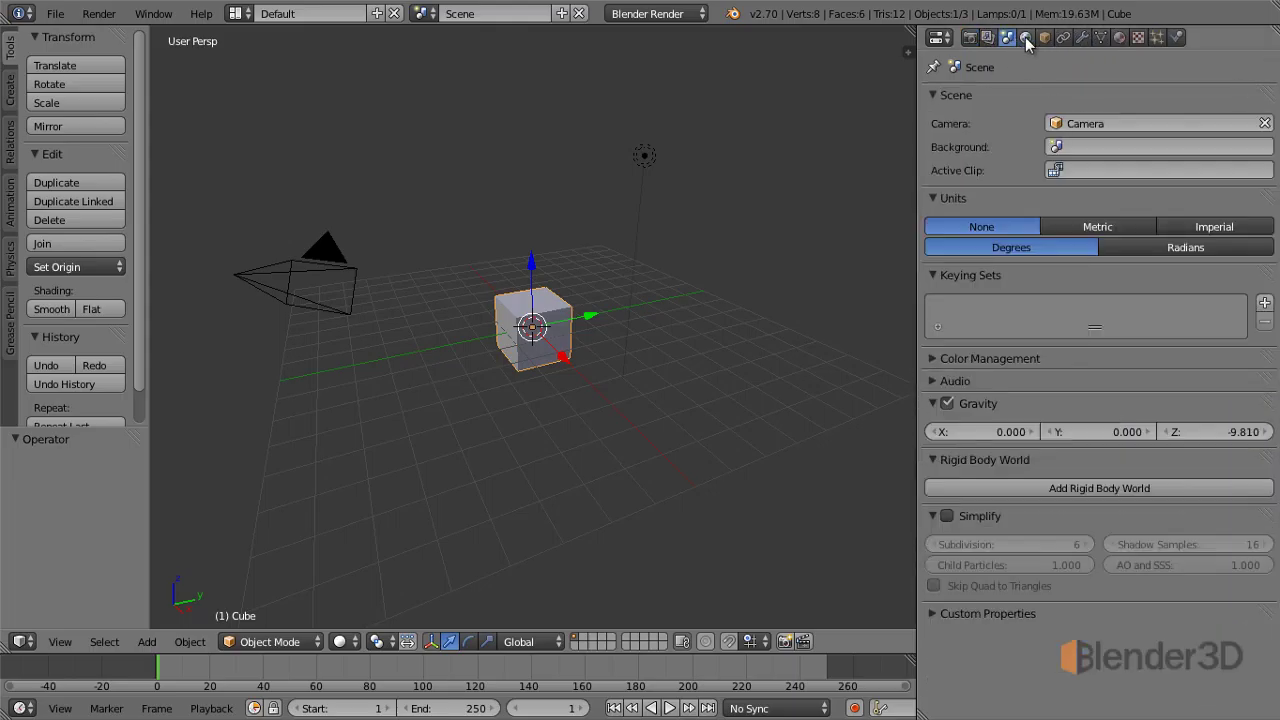
{"action": "left_click", "coordinate": [1025, 37]}
{"action": "left_click", "coordinate": [1046, 37]}
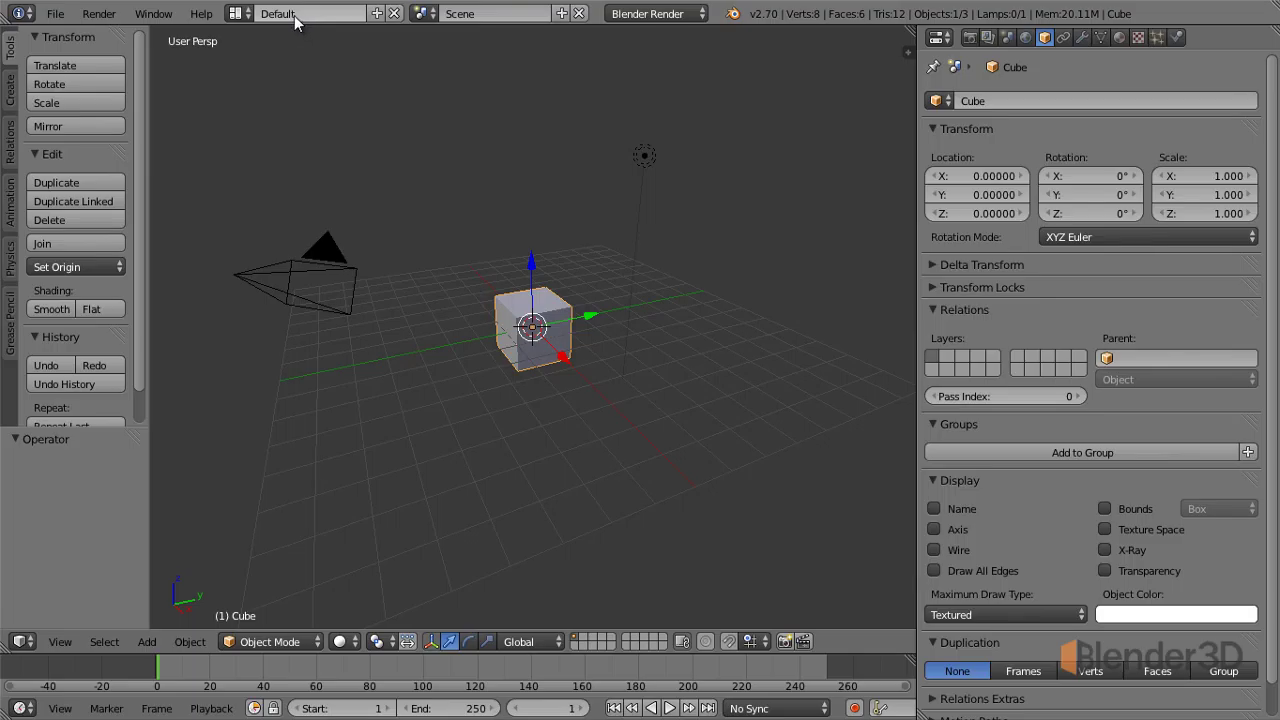
- Switch the screen layout to Compositing
{"action": "left_click", "coordinate": [236, 13]}
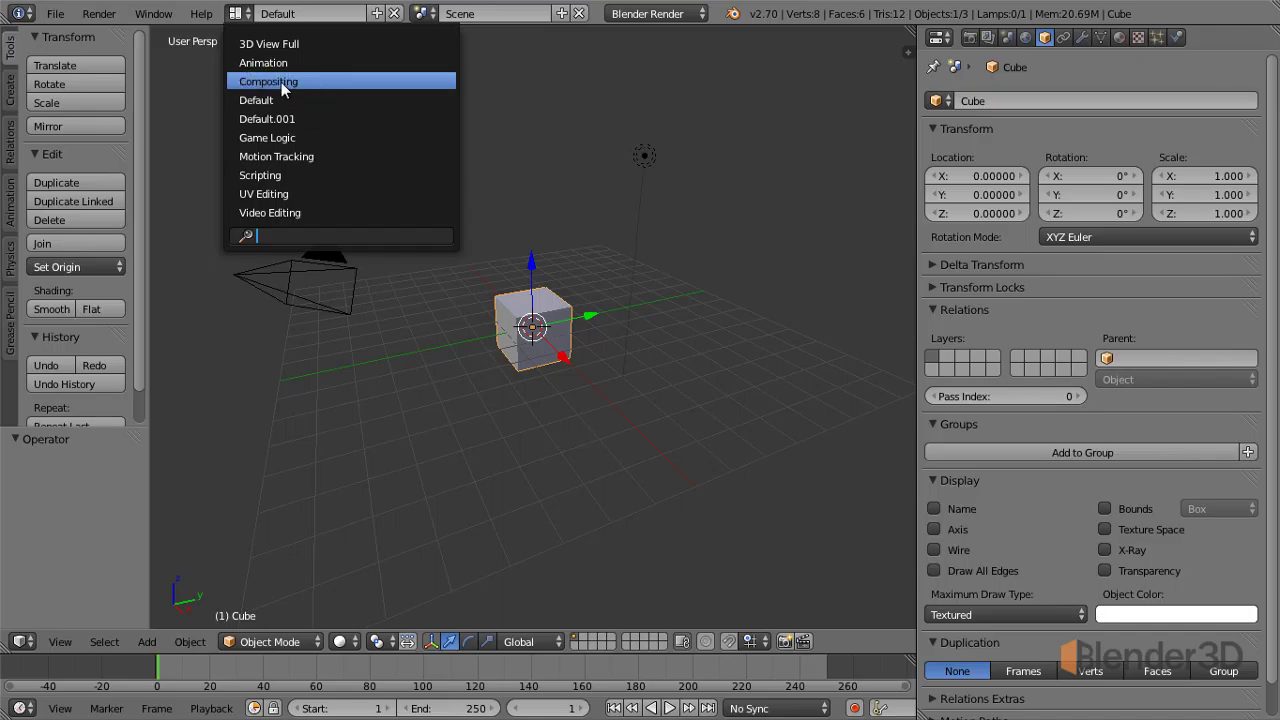
{"action": "left_click", "coordinate": [281, 82]}
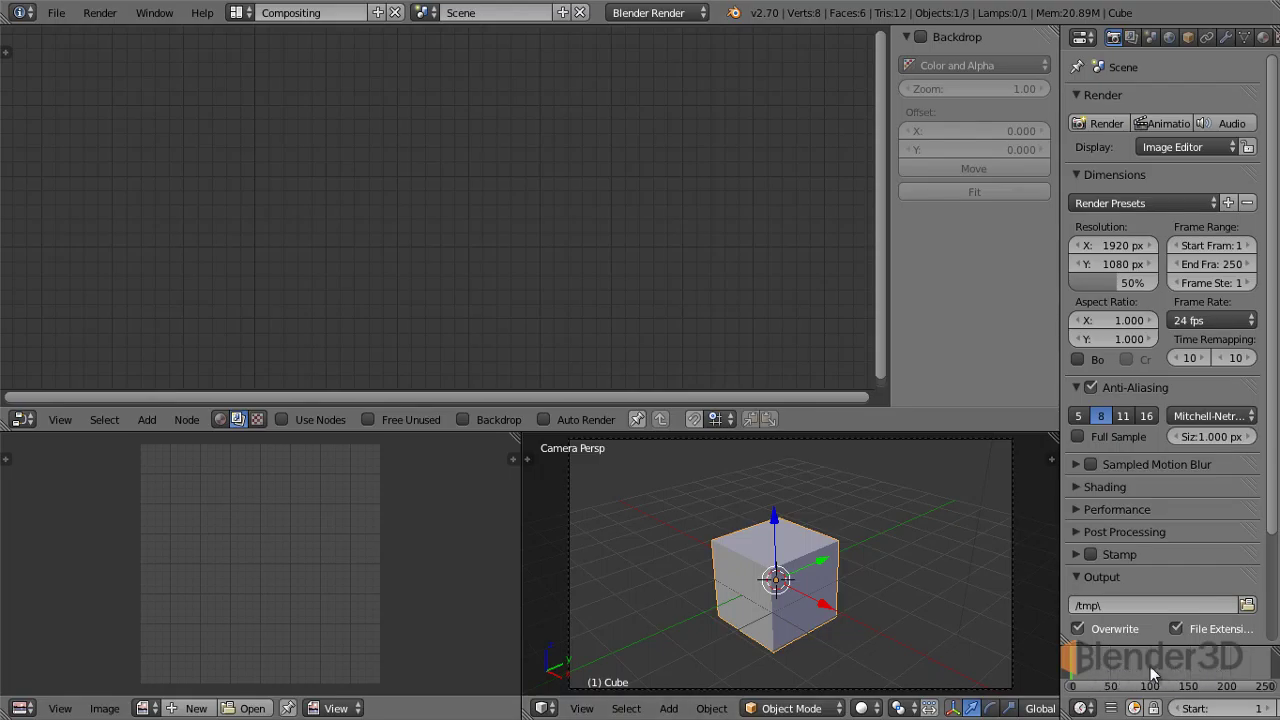
- Try the UV Editing layout, return to Default, and make the timeline much taller
{"action": "left_click", "coordinate": [241, 12]}
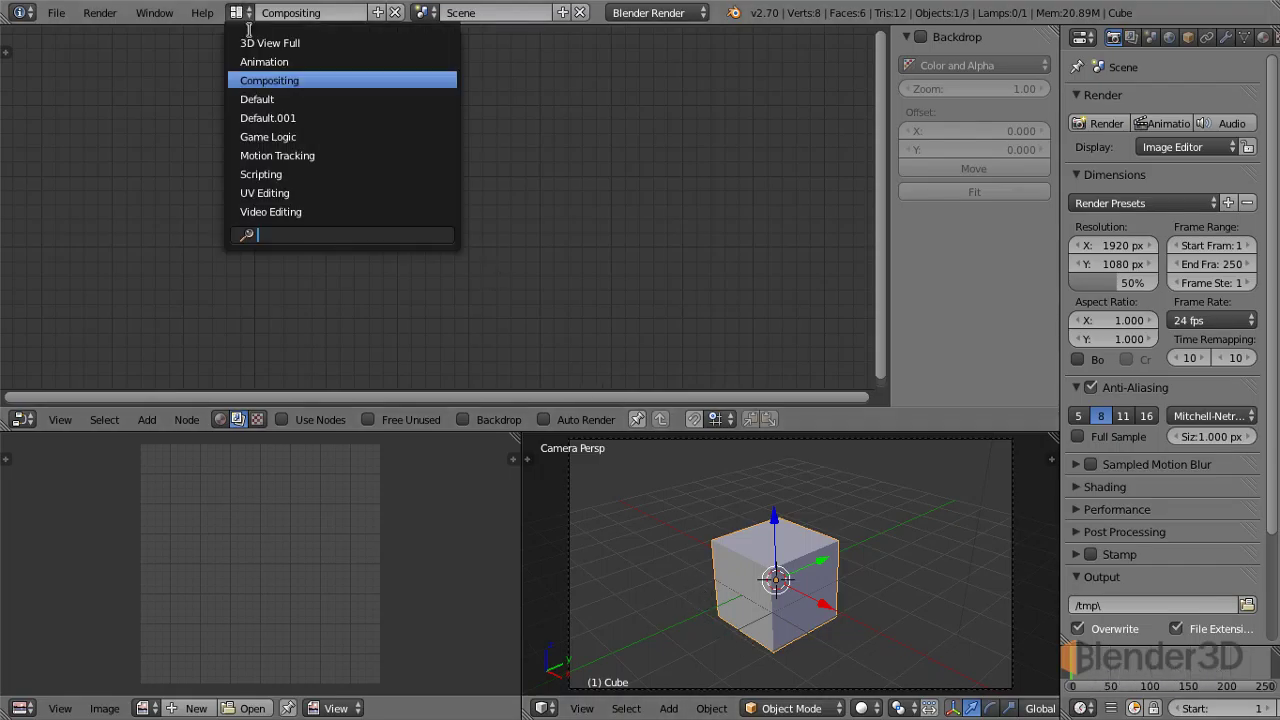
{"action": "left_click", "coordinate": [323, 193]}
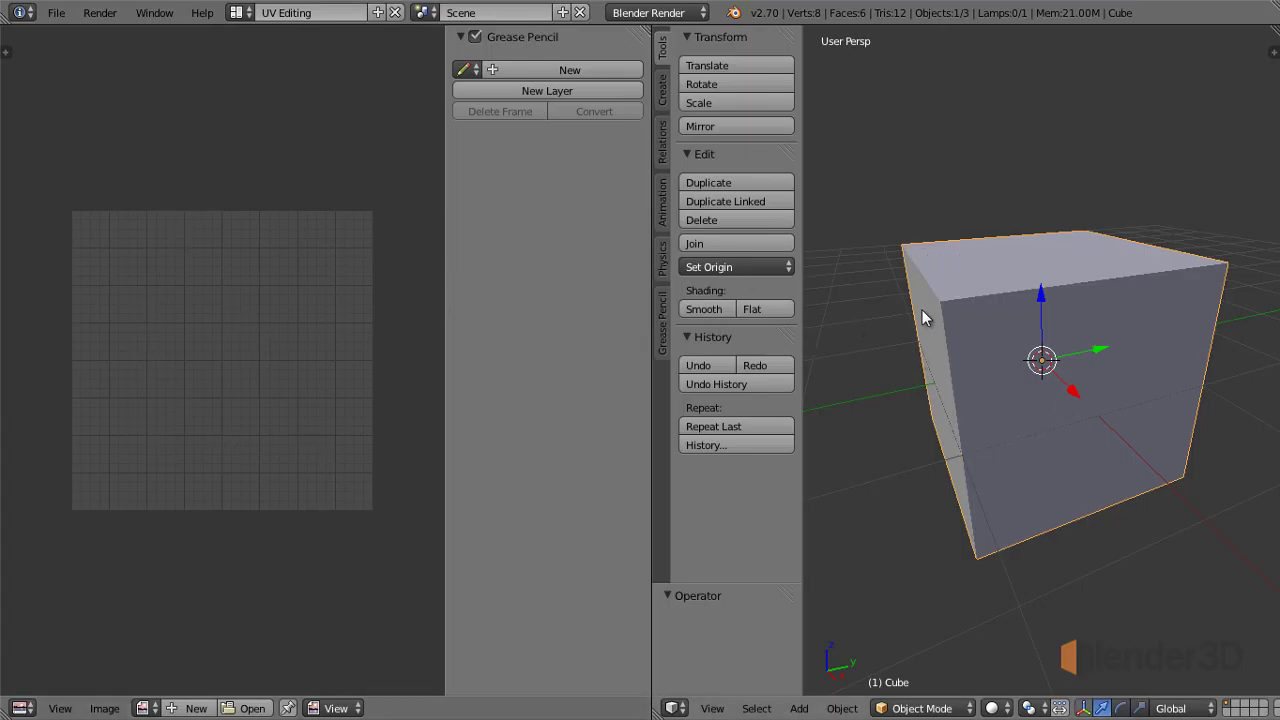
{"action": "left_click", "coordinate": [236, 12]}
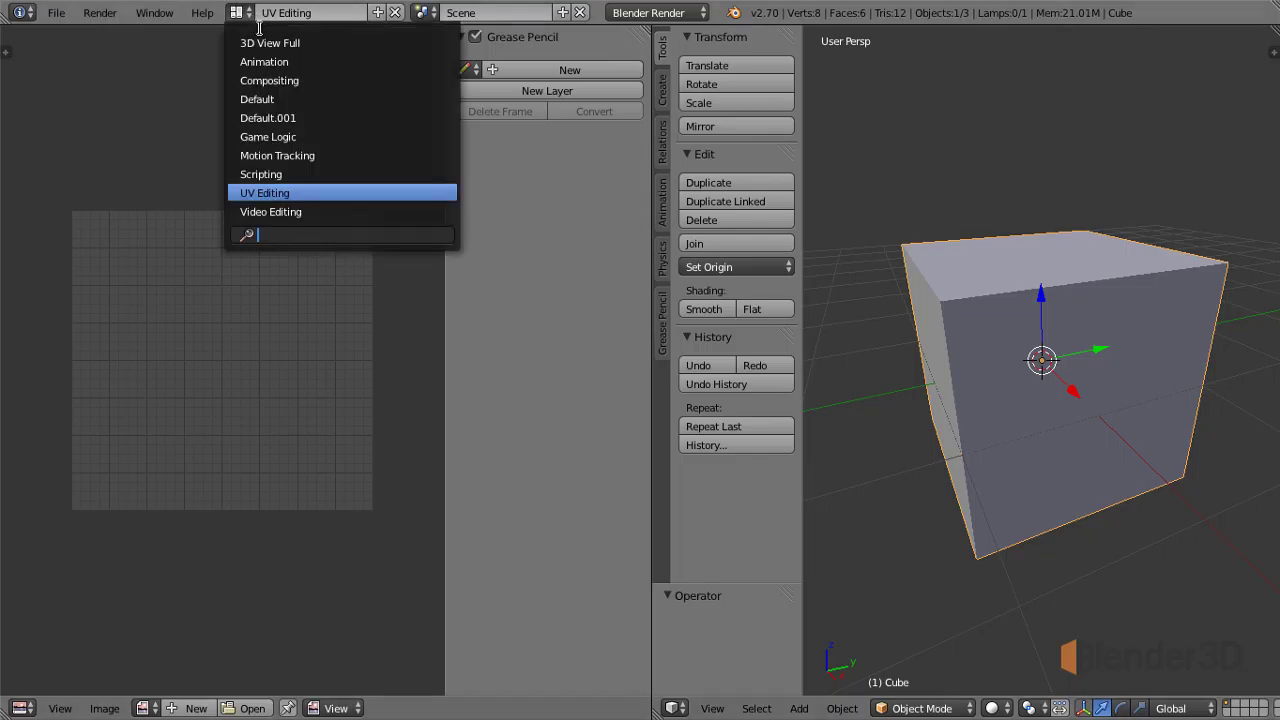
{"action": "left_click", "coordinate": [280, 99]}
{"action": "left_click_drag", "start_coordinate": [435, 652], "coordinate": [600, 517]}
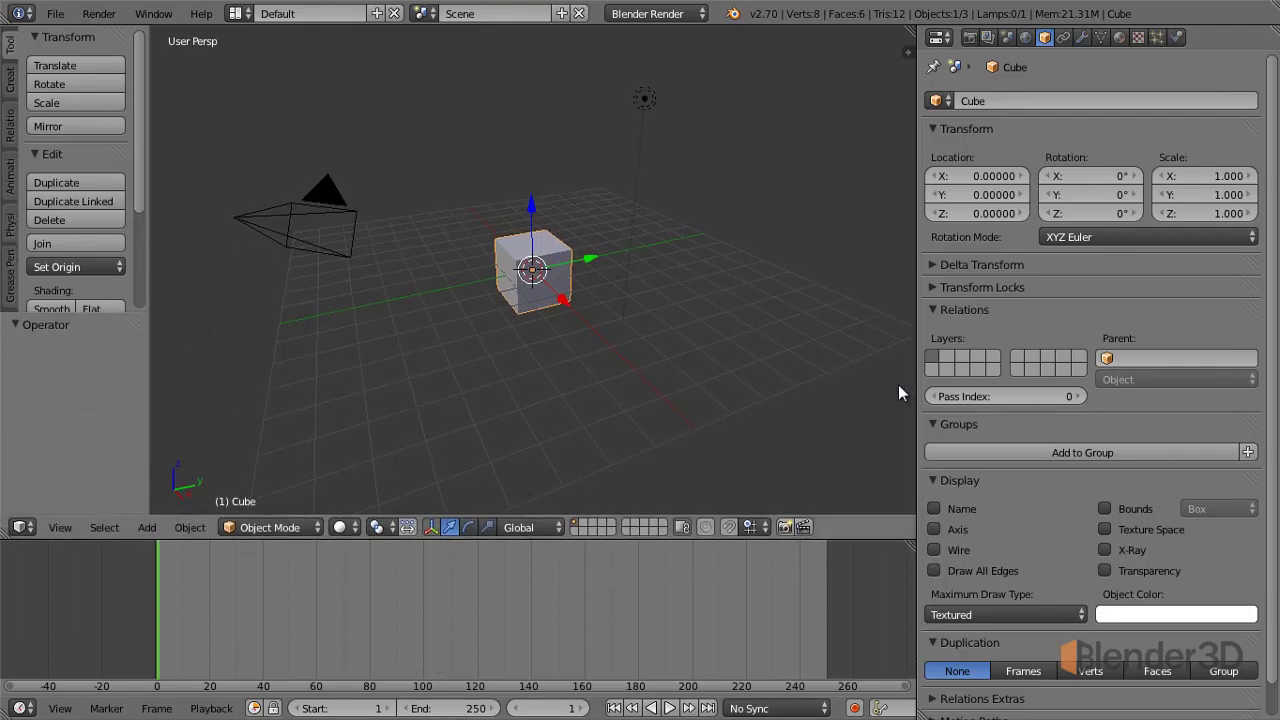
- Widen the properties editor slightly, add a Default.002 layout copy, and visit Game Logic before returning to Default.002
{"action": "left_click_drag", "start_coordinate": [916, 378], "coordinate": [887, 380]}
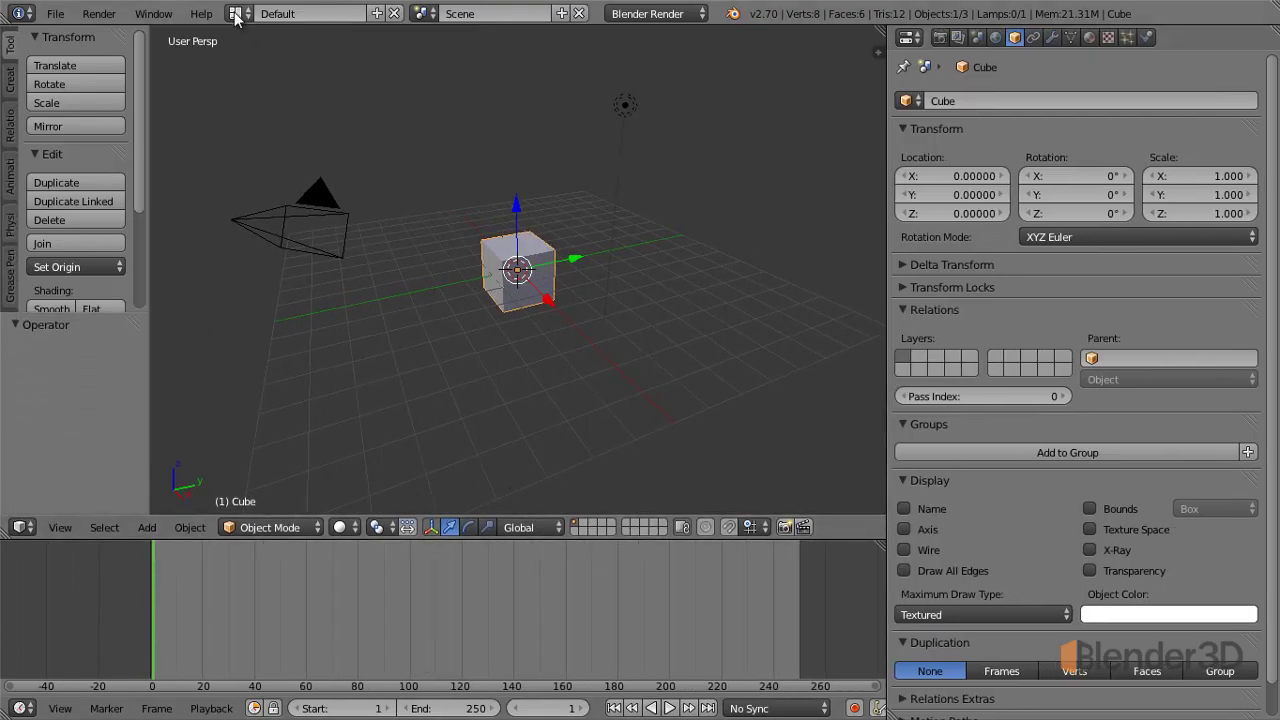
{"action": "left_click", "coordinate": [376, 13]}
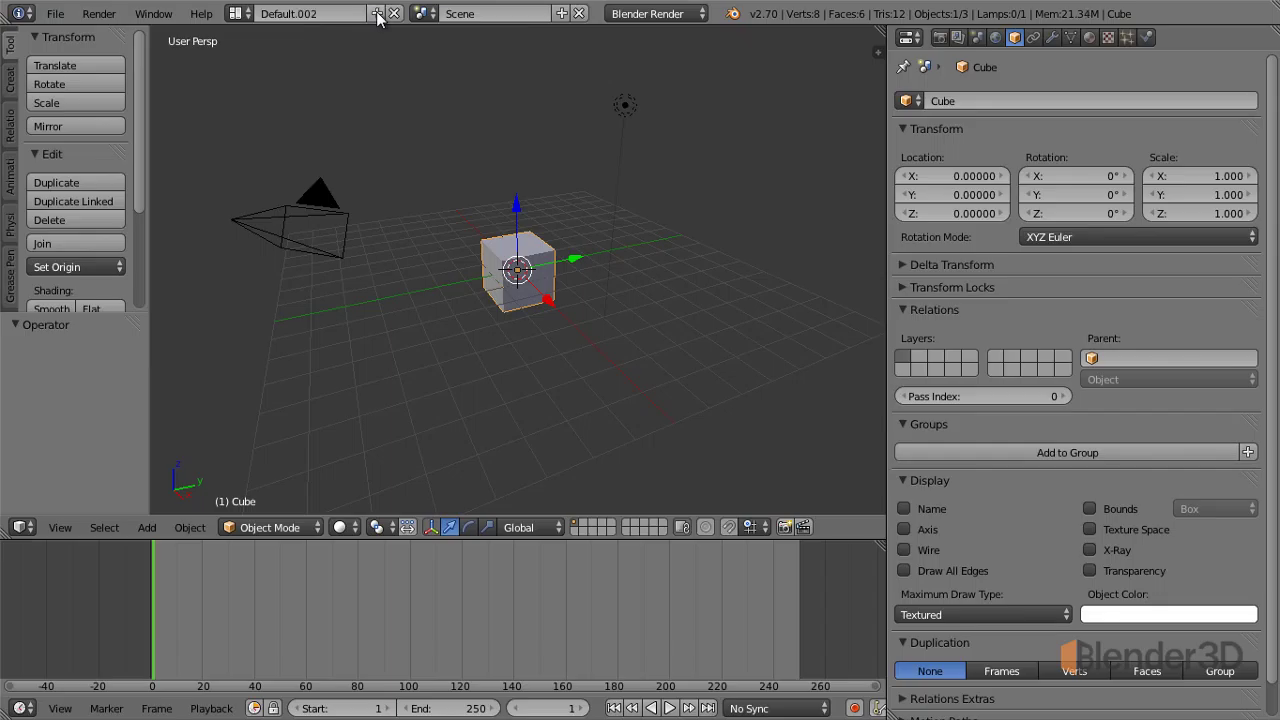
{"action": "left_click", "coordinate": [241, 15]}
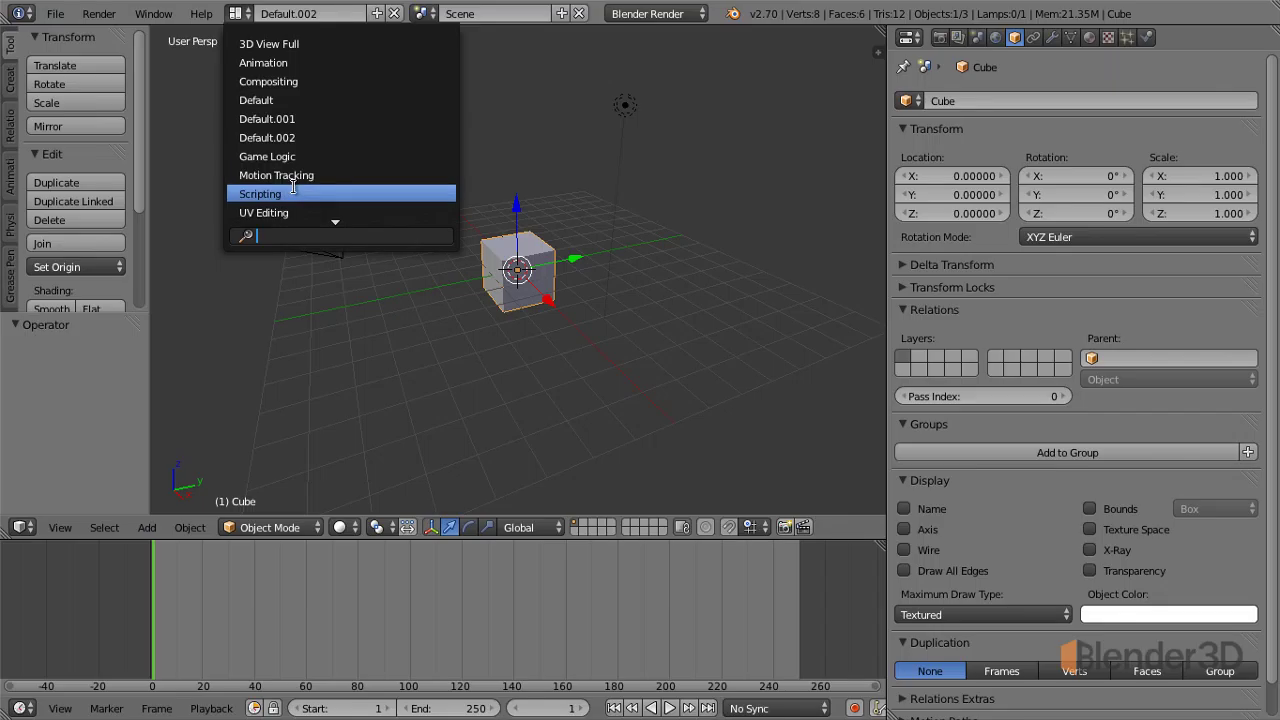
{"action": "left_click", "coordinate": [292, 157]}
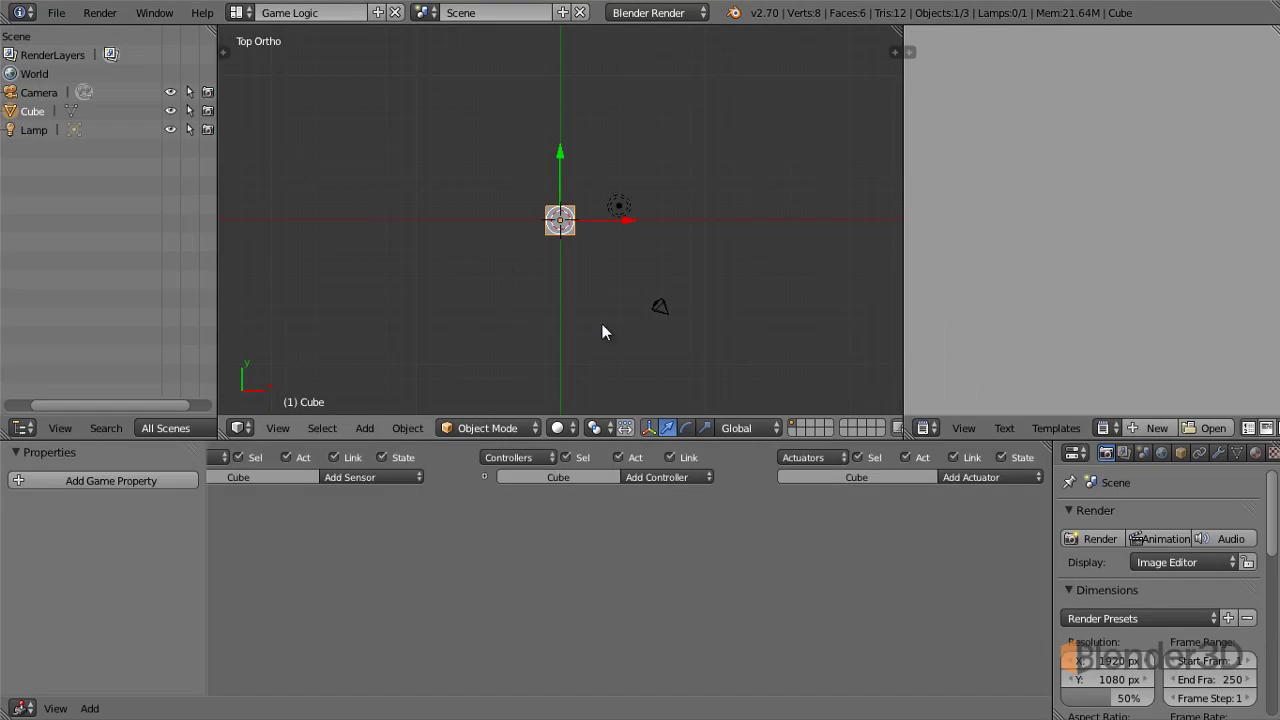
{"action": "left_click", "coordinate": [238, 13]}
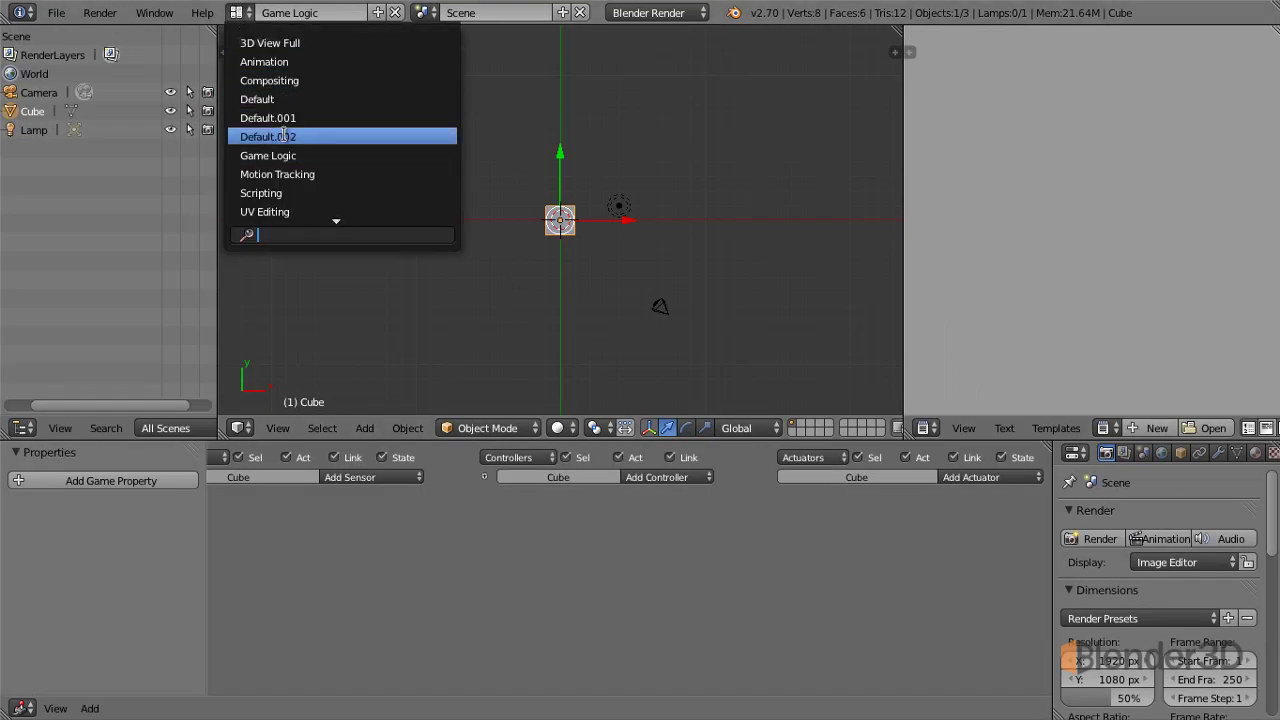
{"action": "left_click", "coordinate": [285, 134]}
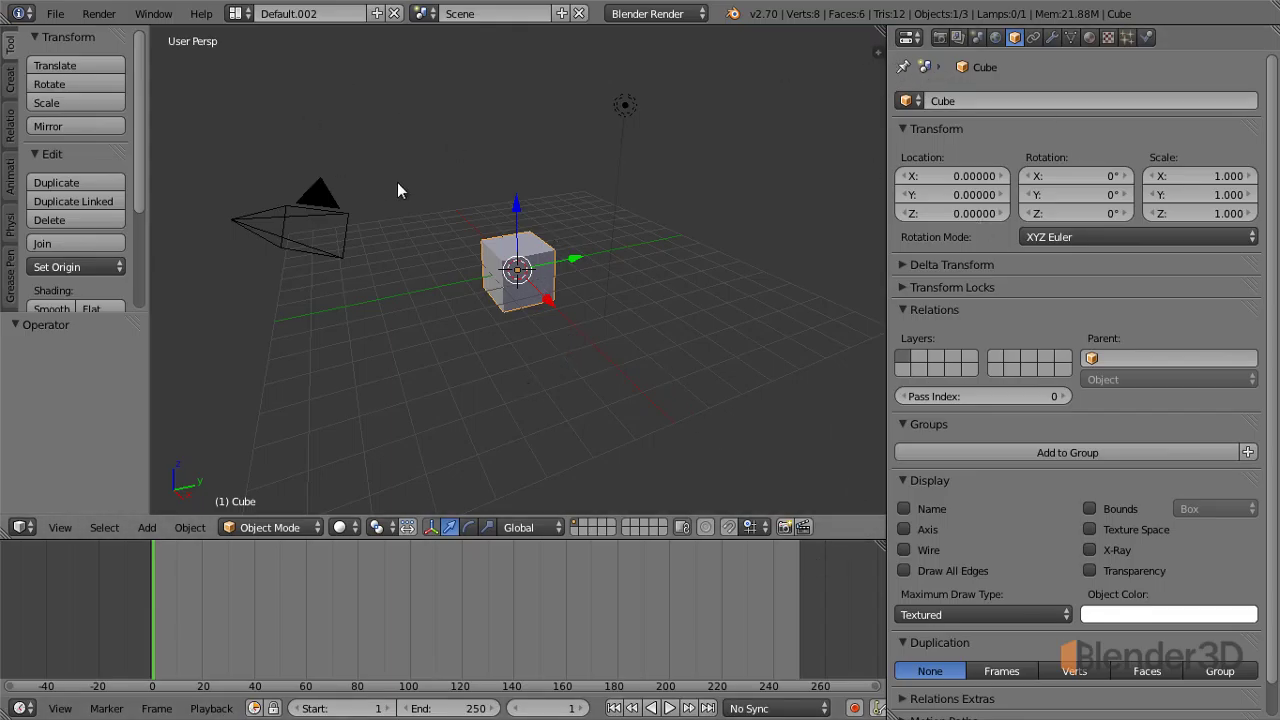
- Delete the Default.002 and Default.001 layouts, keeping Default as the active layout
{"action": "left_click", "coordinate": [395, 13]}
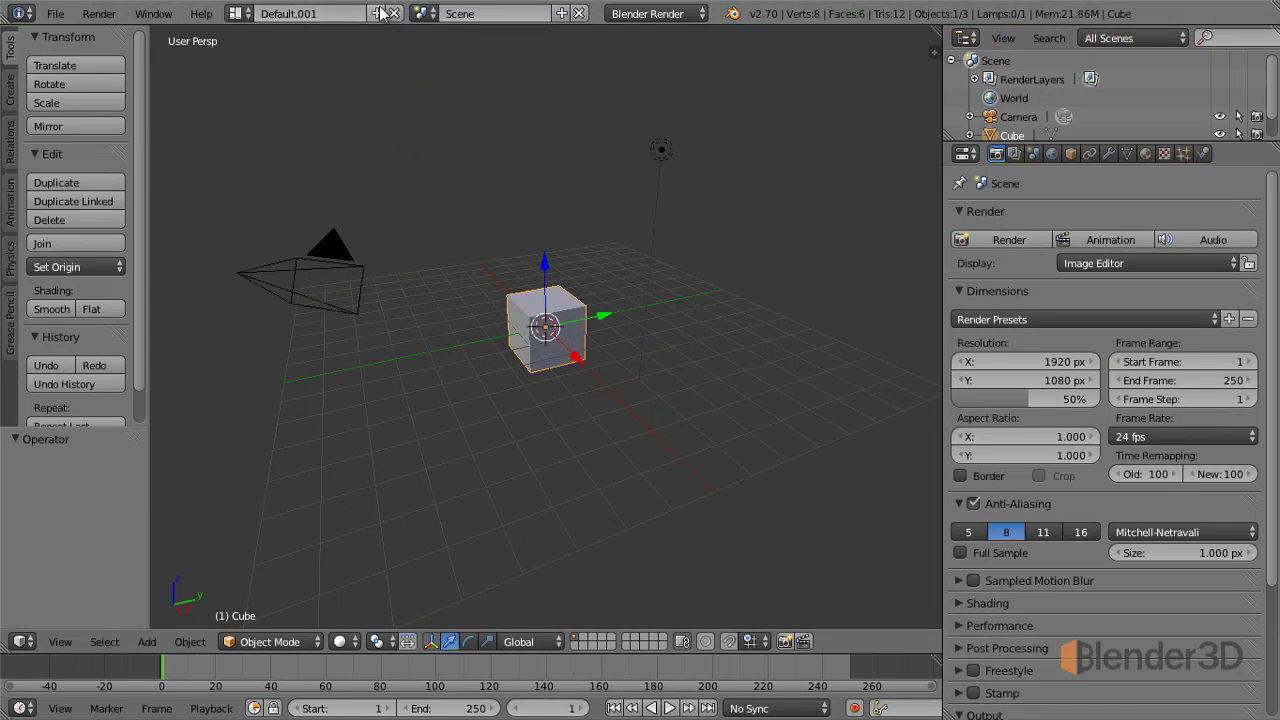
{"action": "left_click", "coordinate": [395, 14]}
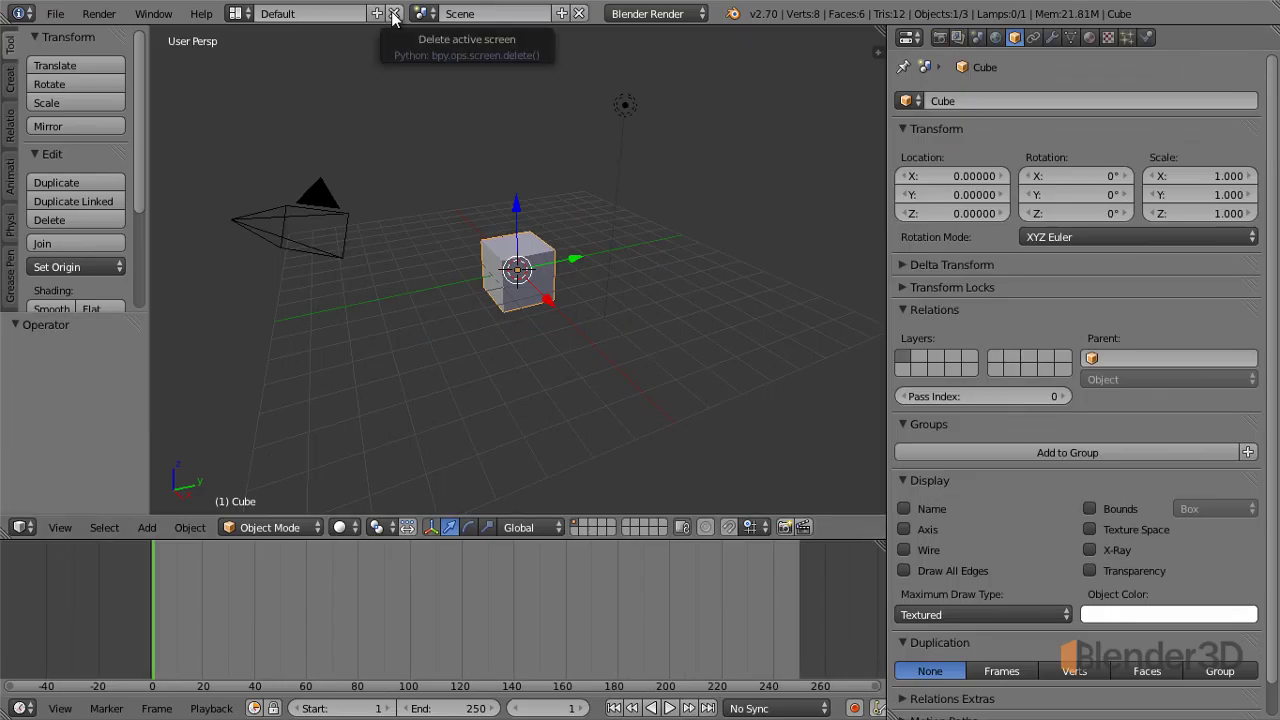
{"action": "left_click", "coordinate": [238, 13]}
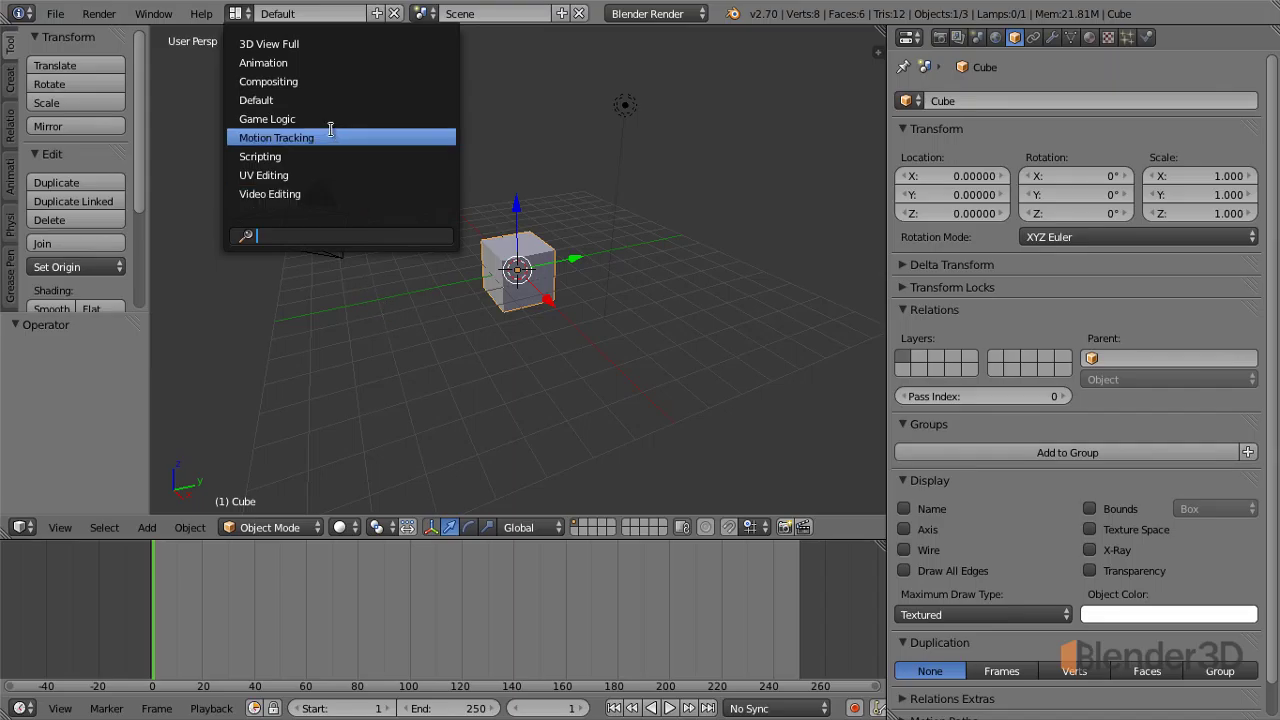
{"action": "left_click", "coordinate": [288, 100]}
{"action": "left_click", "coordinate": [242, 16]}
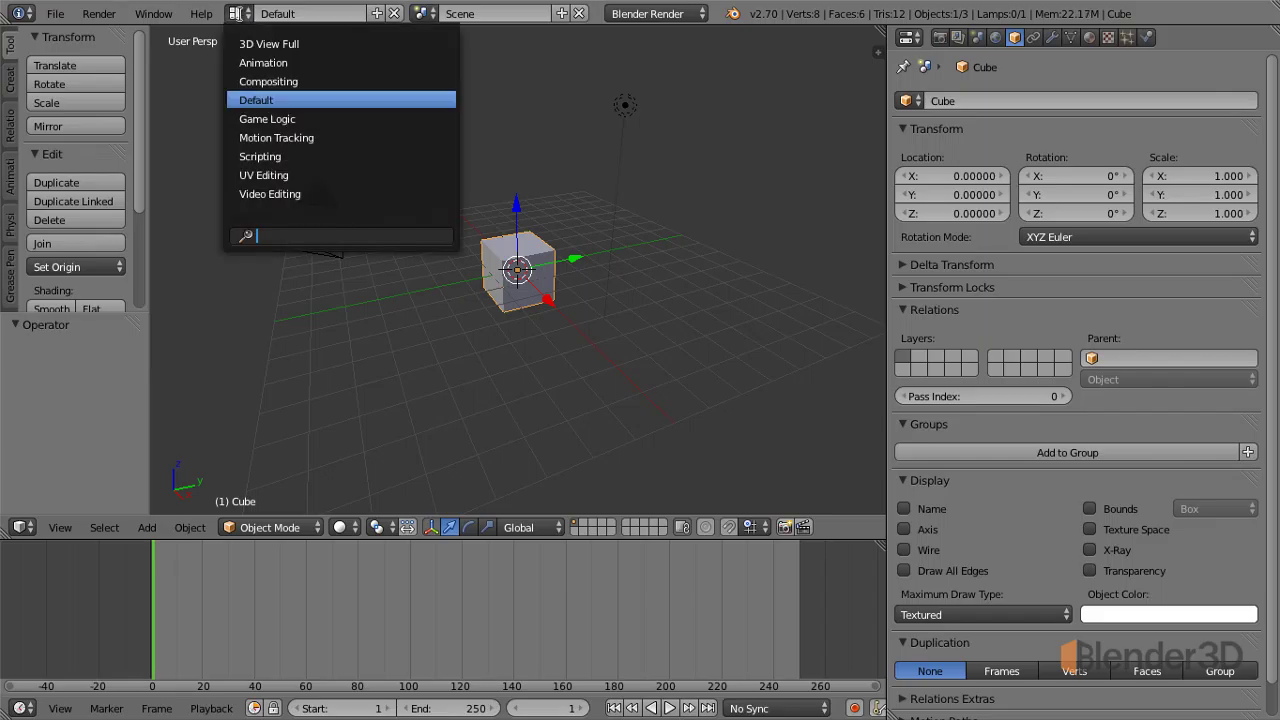
- Reset the interface with Load Factory Settings from the File menu
{"action": "left_click", "coordinate": [57, 14]}
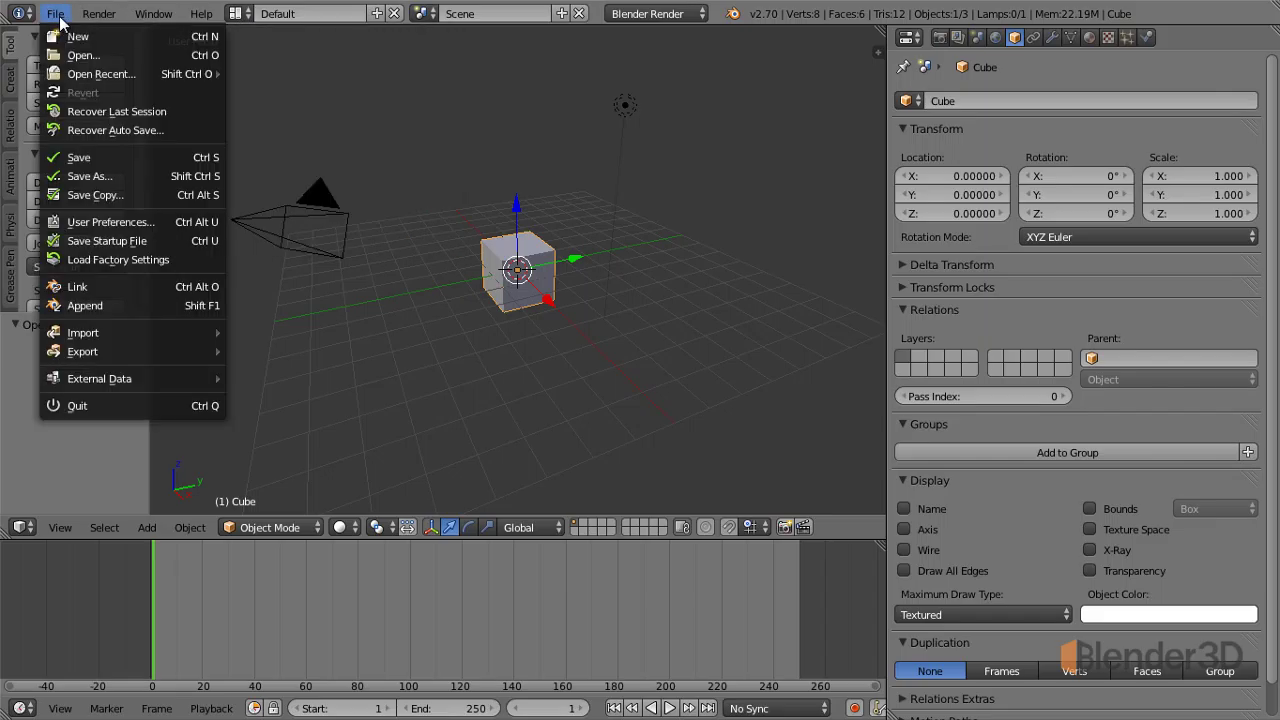
{"action": "left_click", "coordinate": [104, 260]}
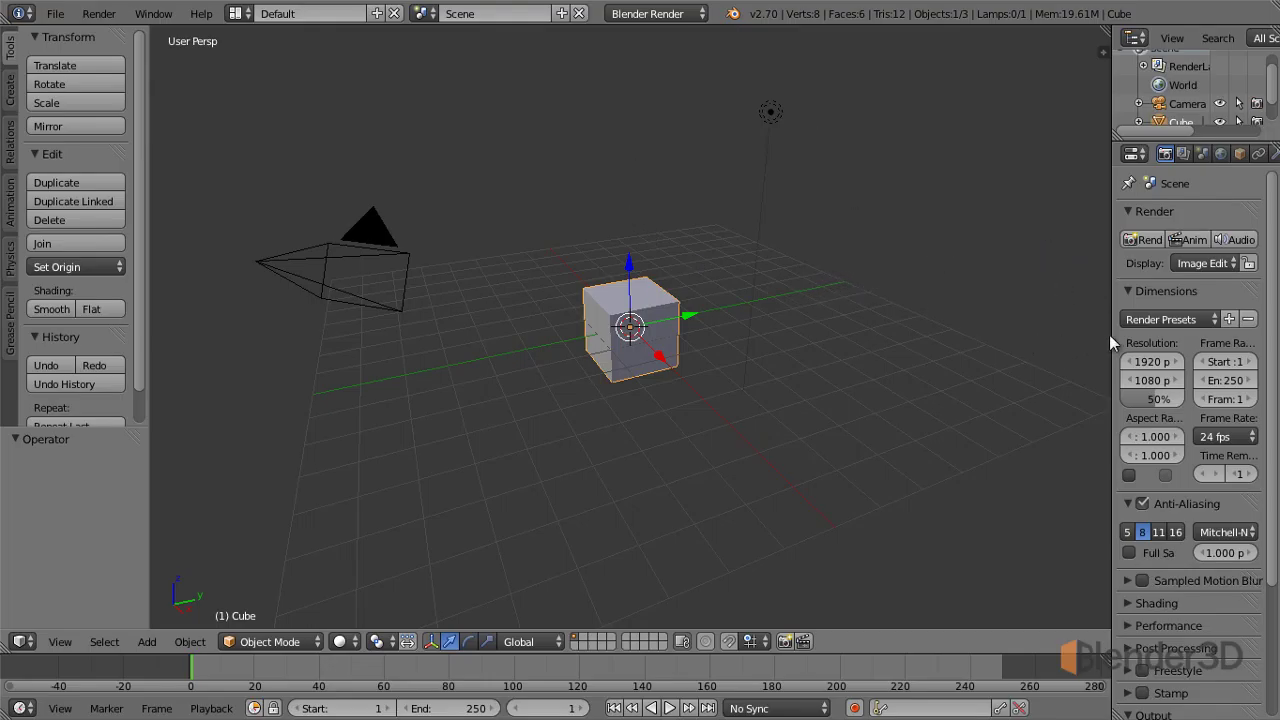
- Widen the properties editor by moving its border with the 3D viewport to the left
{"action": "left_click_drag", "start_coordinate": [1111, 334], "coordinate": [992, 338]}
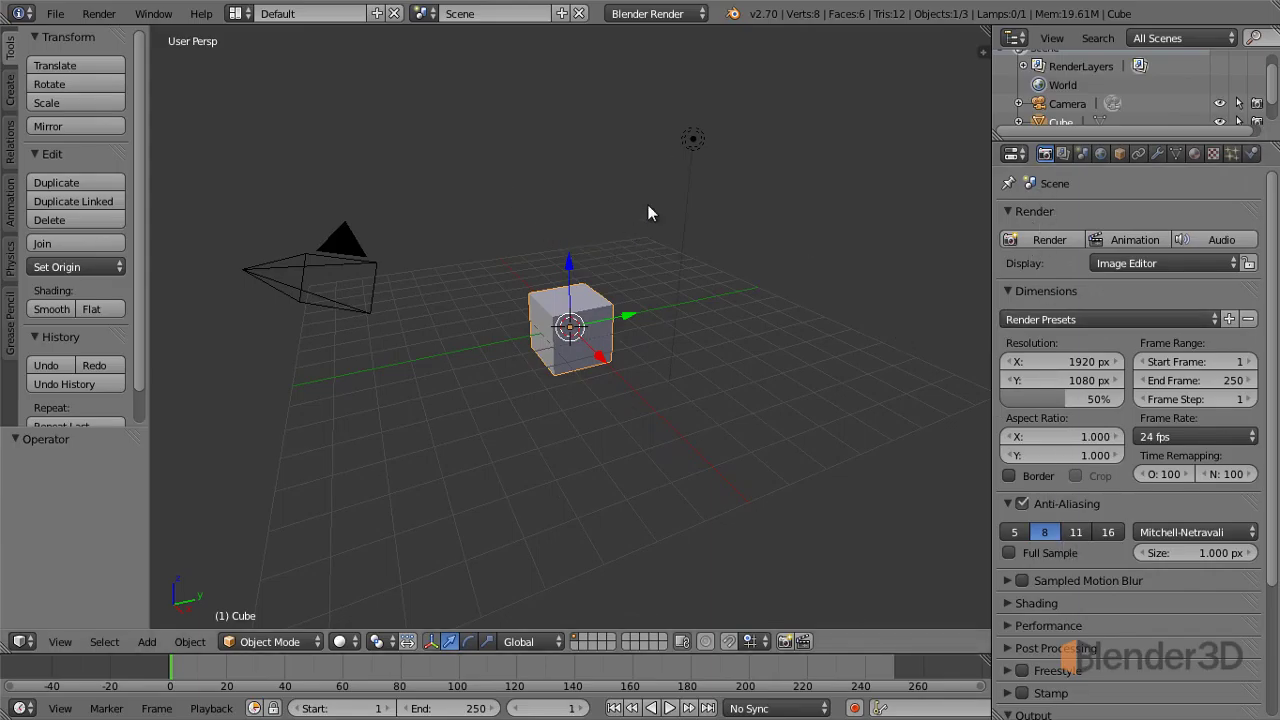
{"action": "left_click", "coordinate": [237, 15]}
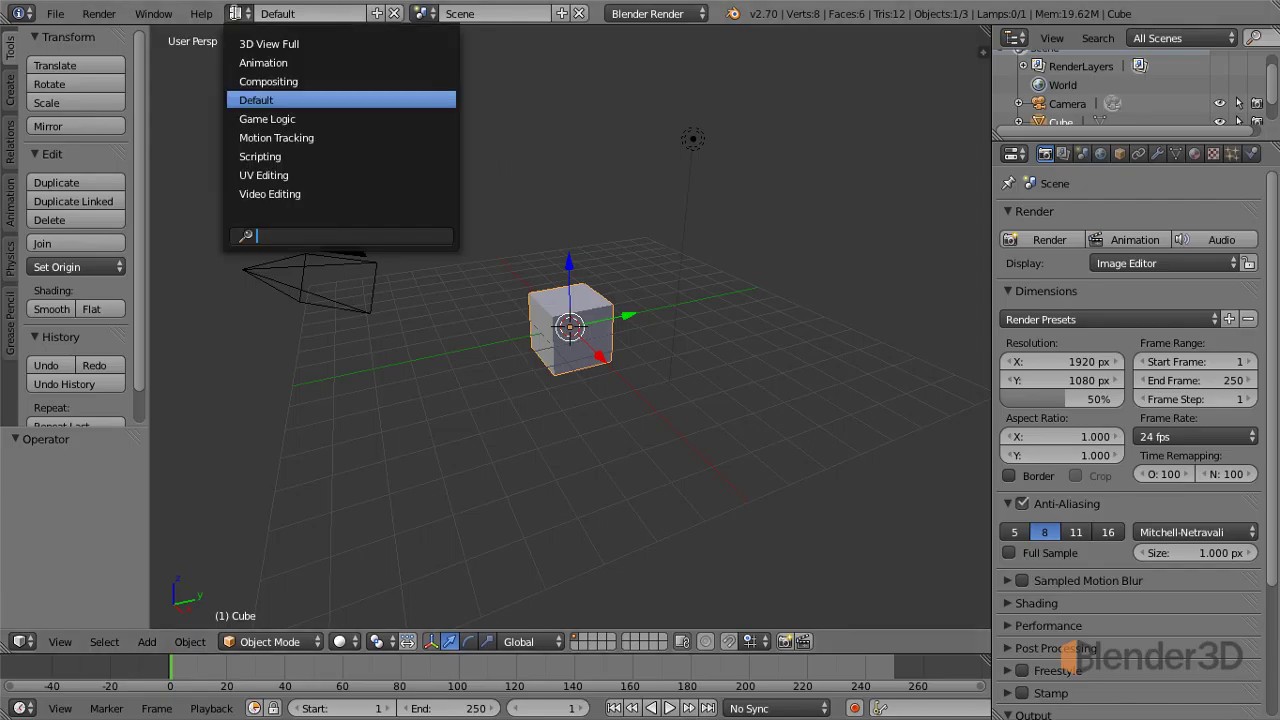